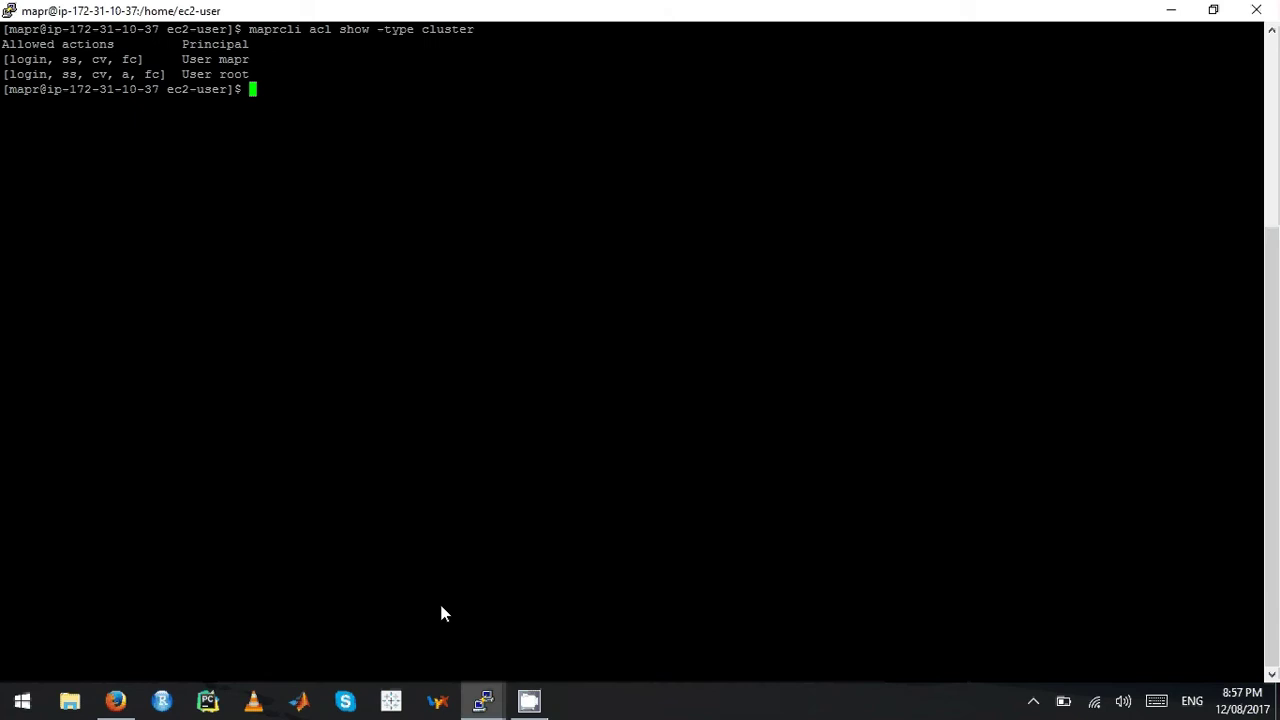
# - List the cluster's access control entries by running maprcli acl show -type cluster
pyautogui.press('Up')
pyautogui.press('BackSpace')
pyautogui.press('BackSpace')
pyautogui.write('maprcli acl show -type')
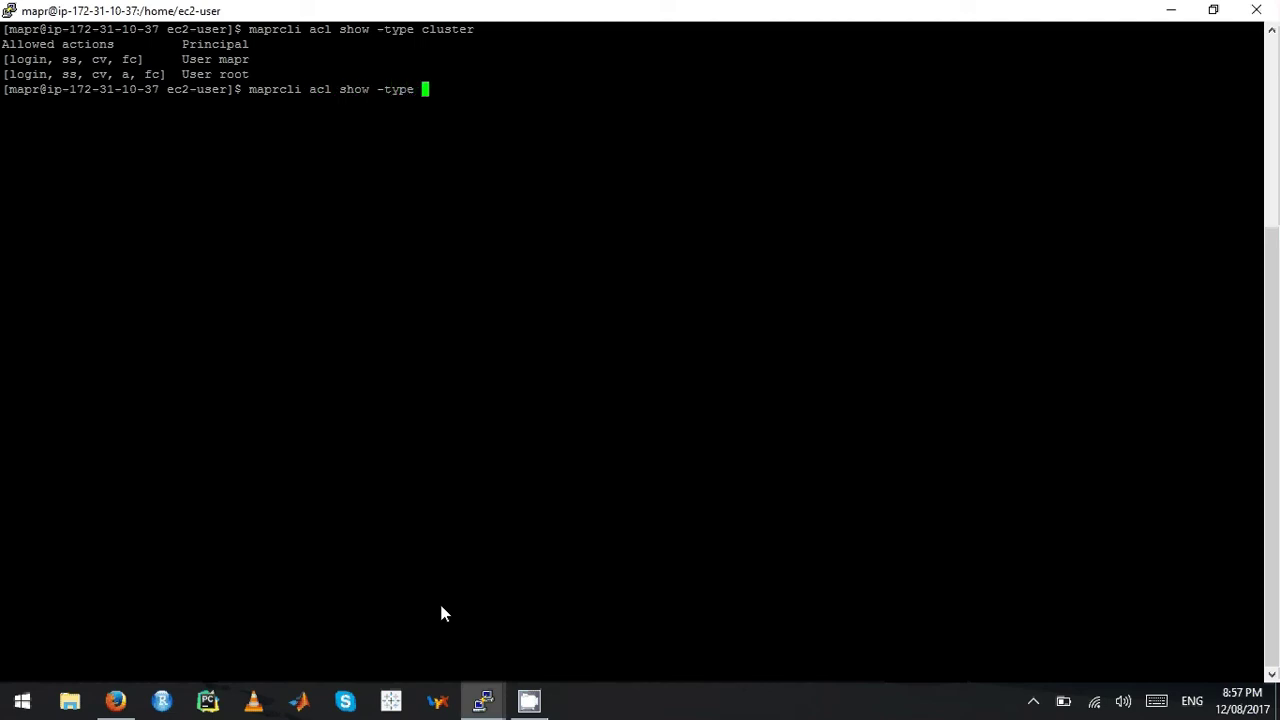
pyautogui.write(' cluster')
pyautogui.press('Return')
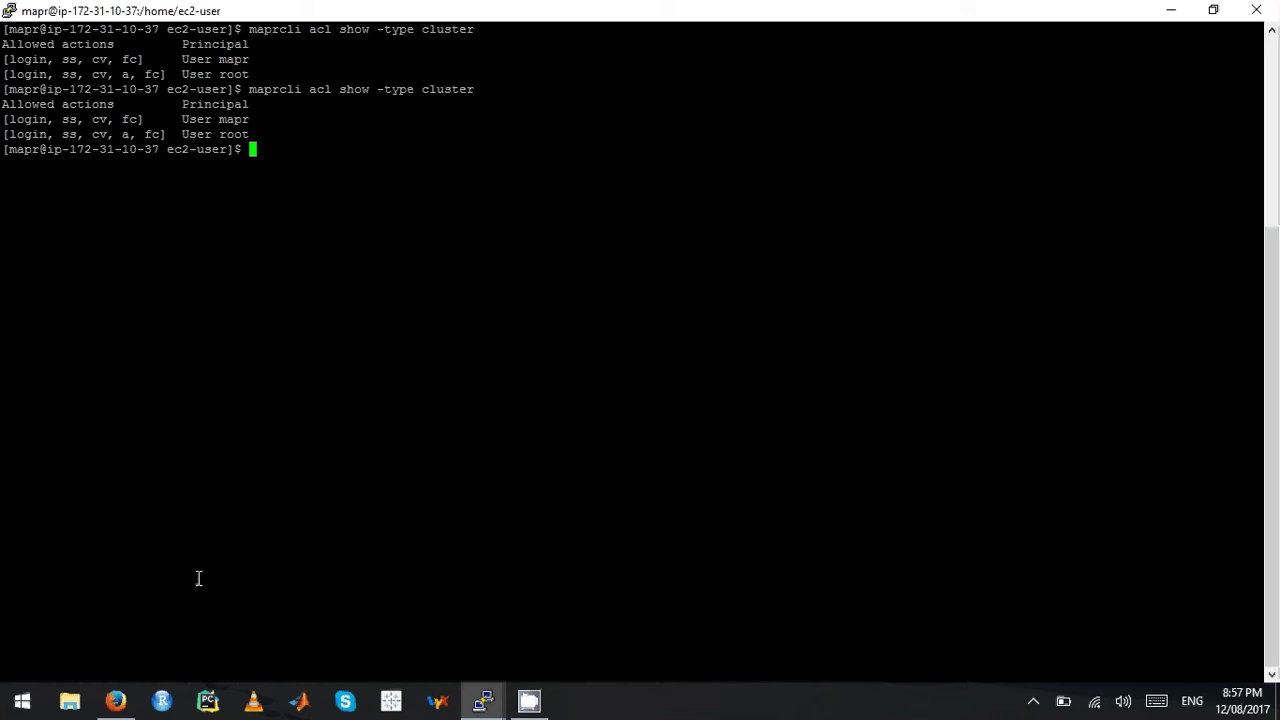
# - Switch to Firefox and log in to the MapR console as mapr, filling in the saved account password
pyautogui.moveTo(133, 707)
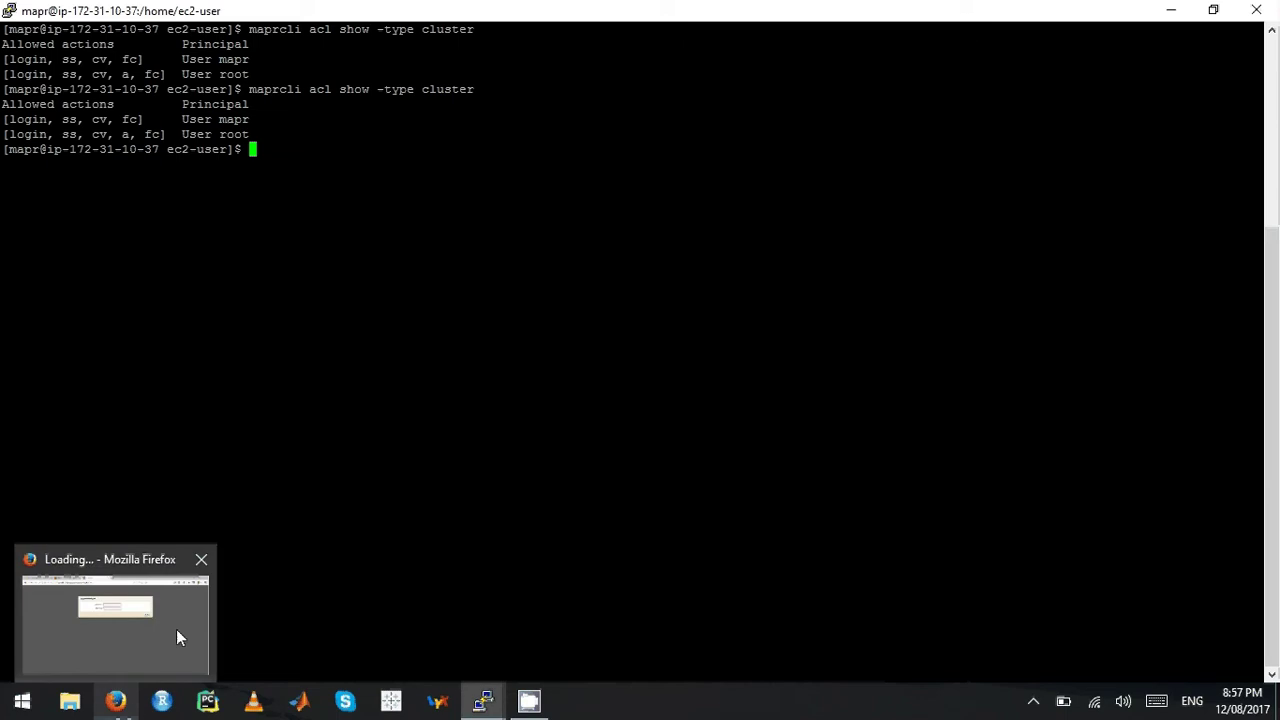
pyautogui.click(176, 628)
pyautogui.write('mapr')
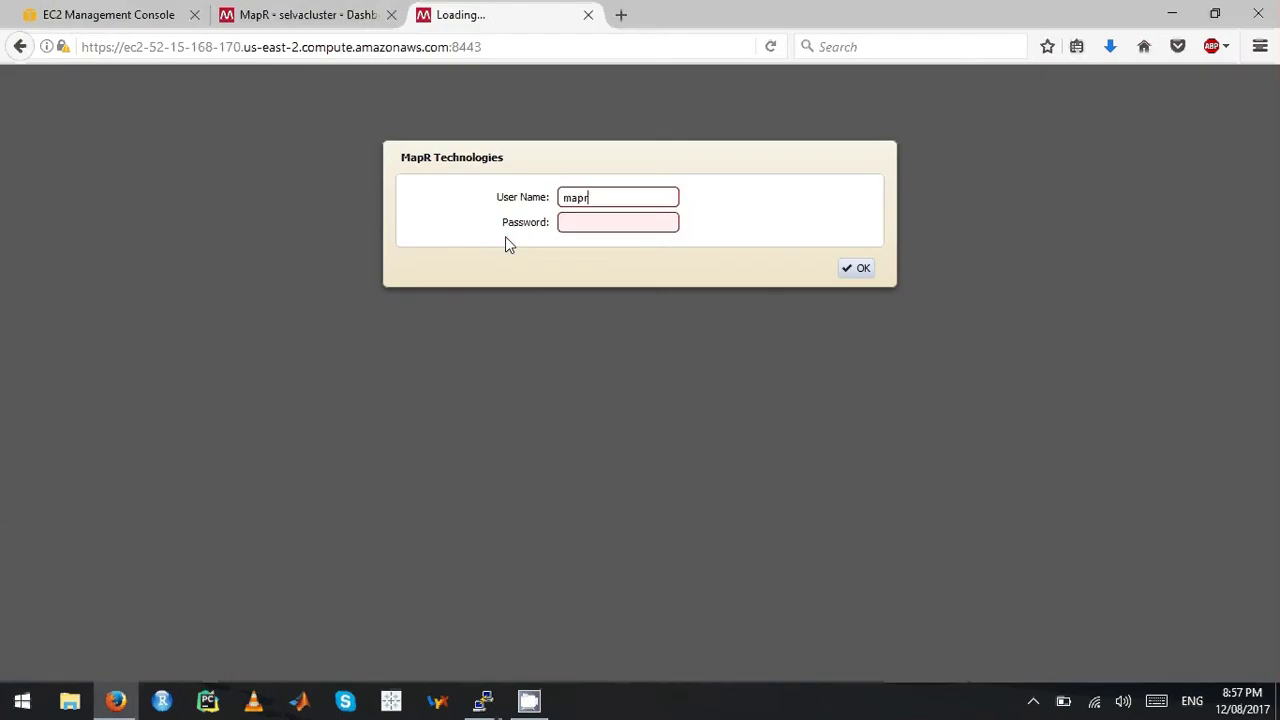
pyautogui.press('Tab')
pyautogui.press('Down')
pyautogui.press('Return')
pyautogui.press('Return')
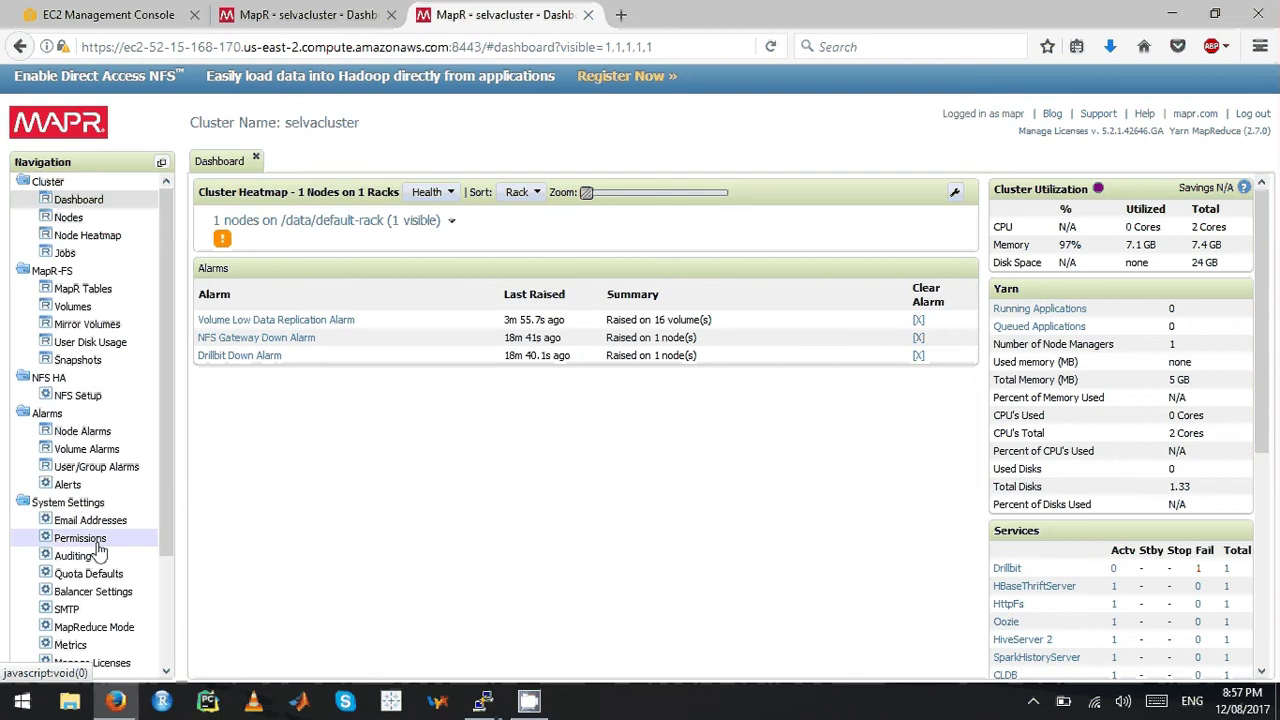
# - Add an entry to the cluster's user permissions, entering the new user's account name with the u: prefix
pyautogui.click(98, 545)
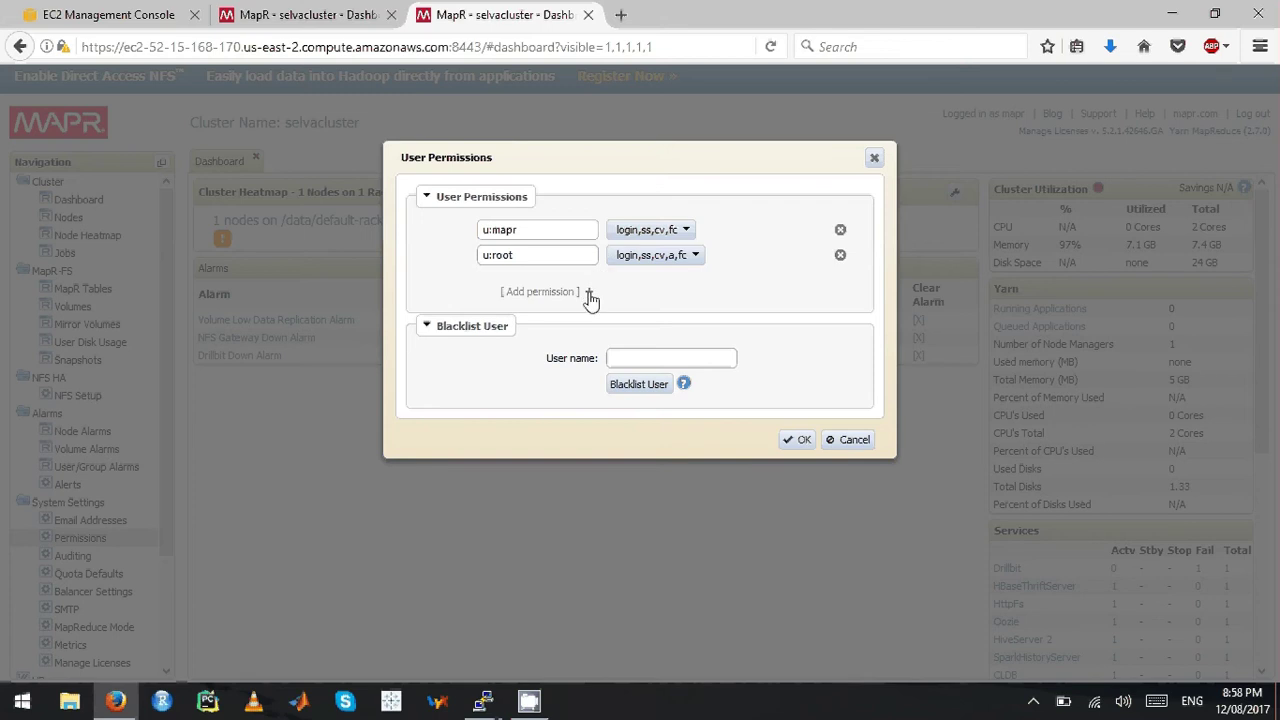
pyautogui.click(588, 292)
pyautogui.click(495, 280)
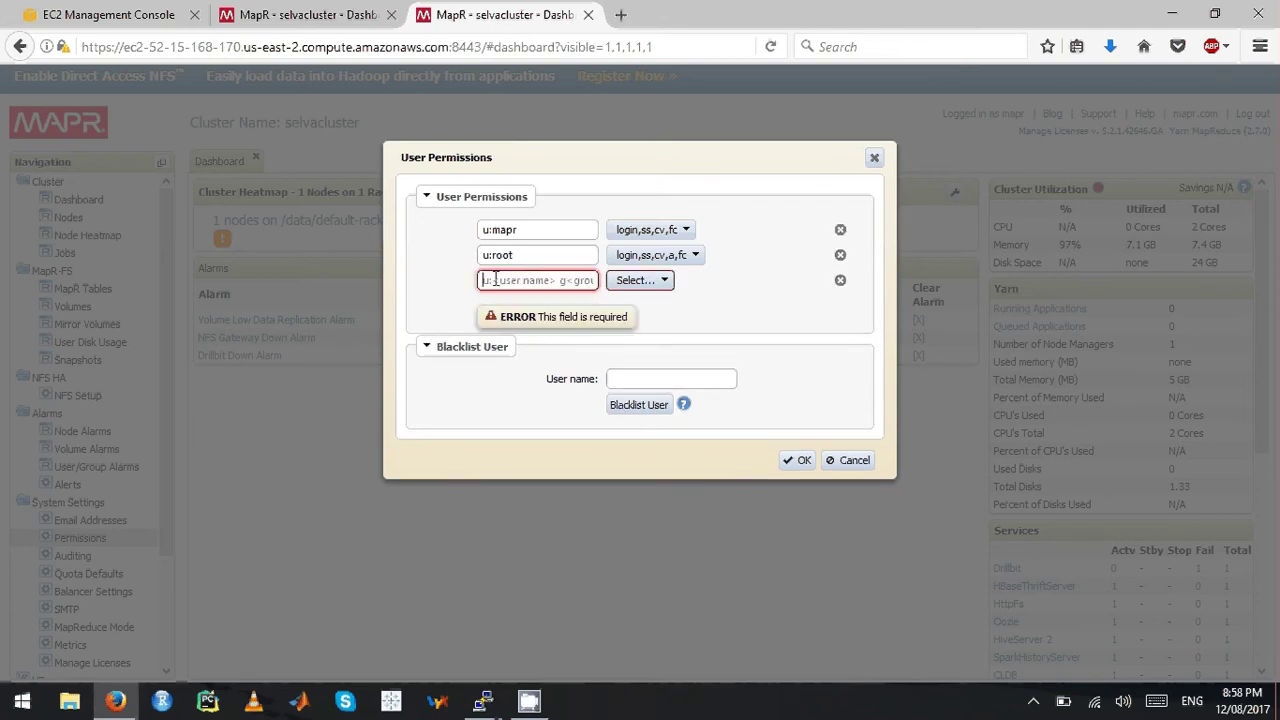
pyautogui.write('u:dark')
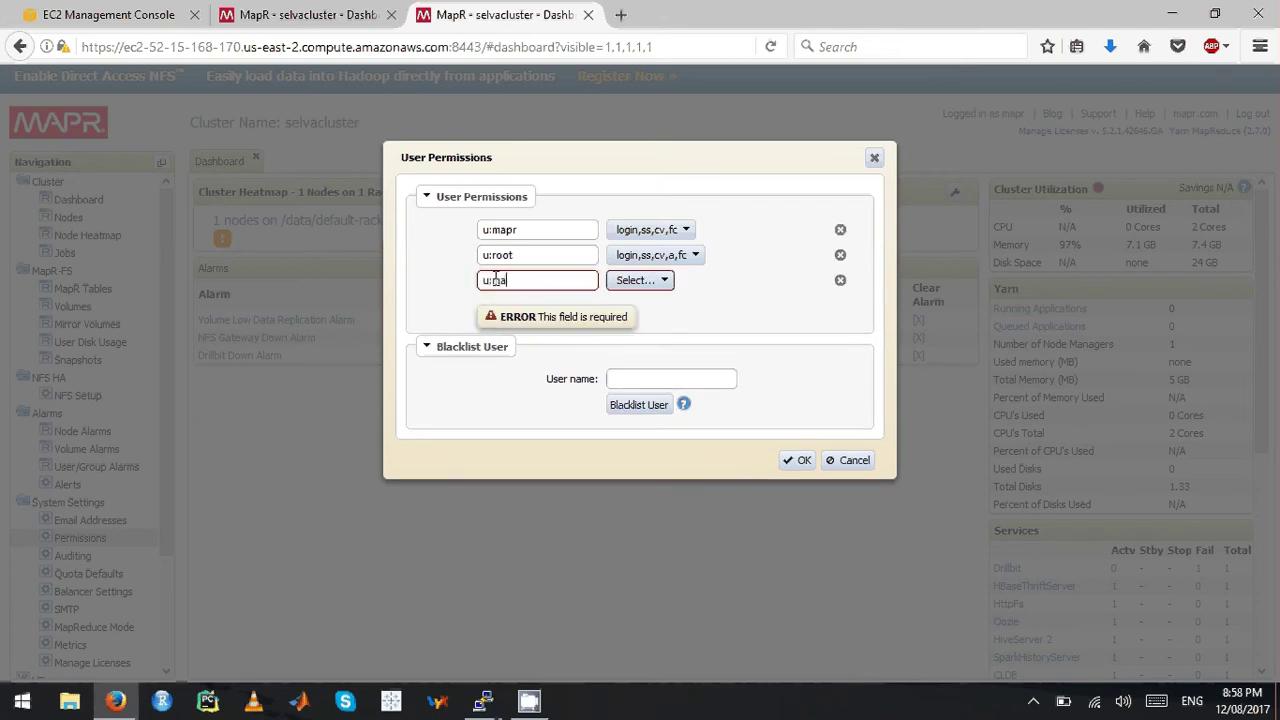
# - Grant the new user the Login and Create Volumes permissions and save the user permissions
pyautogui.click(612, 282)
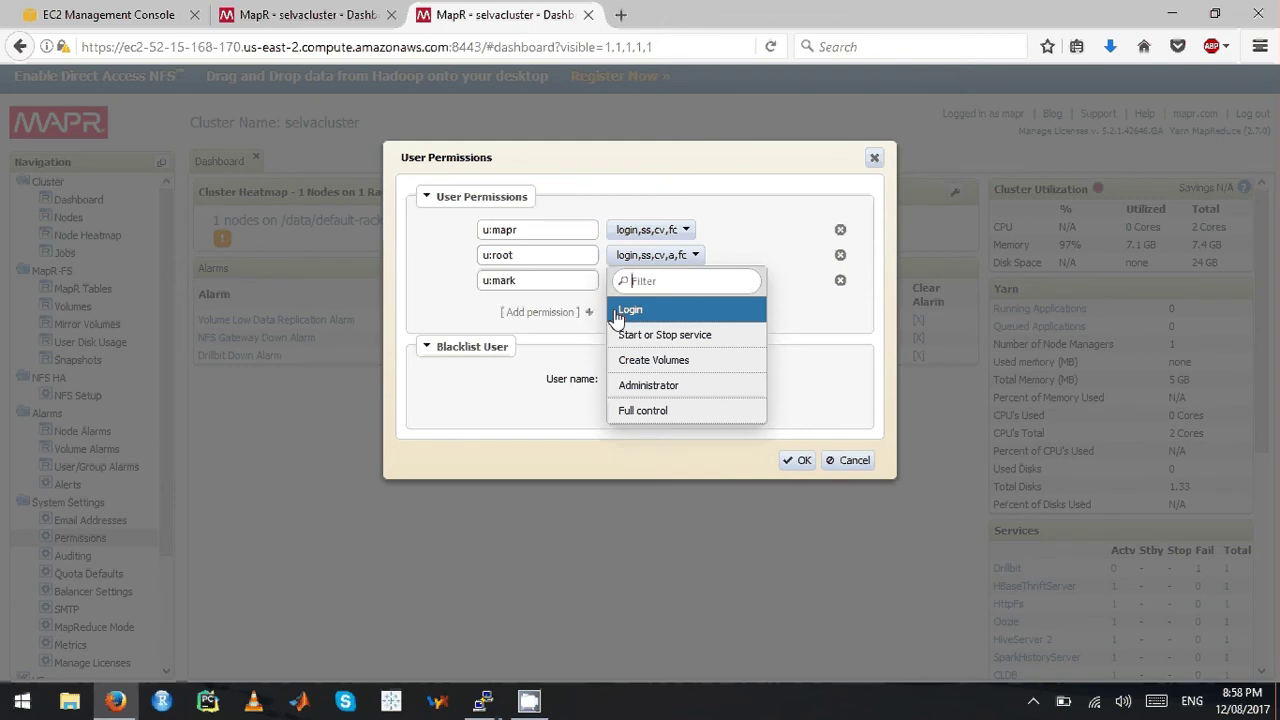
pyautogui.click(618, 316)
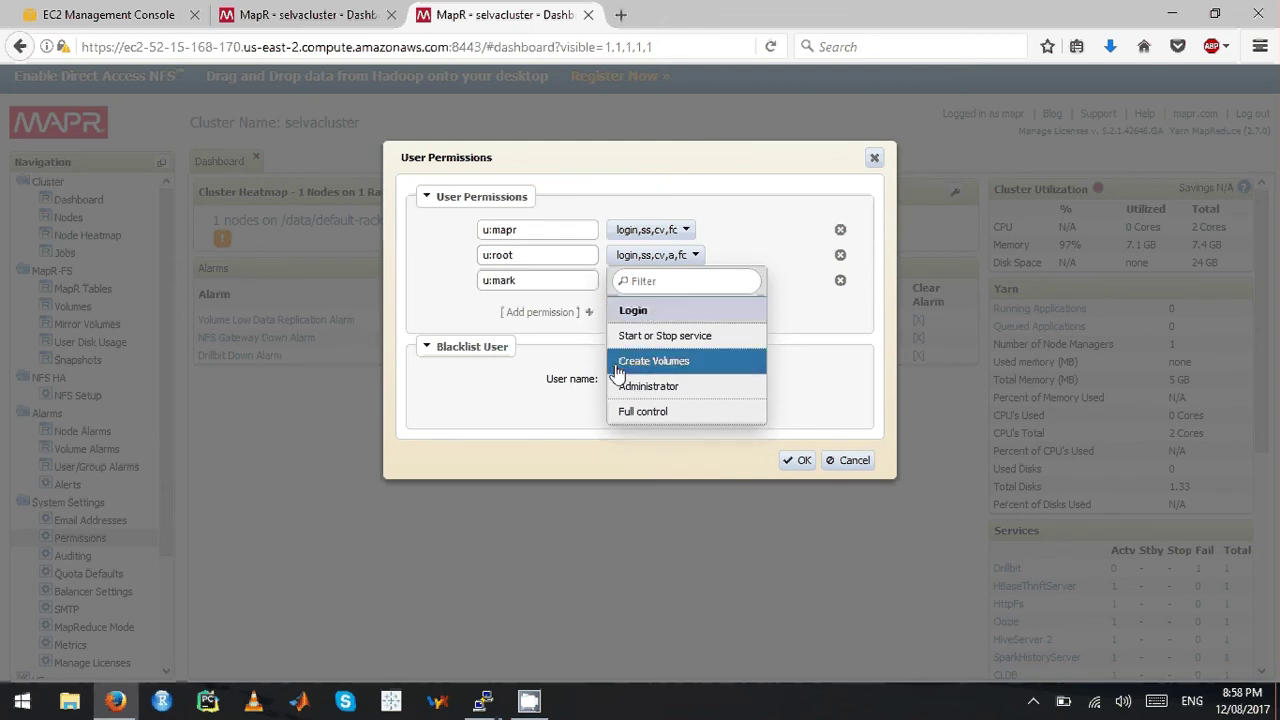
pyautogui.click(618, 363)
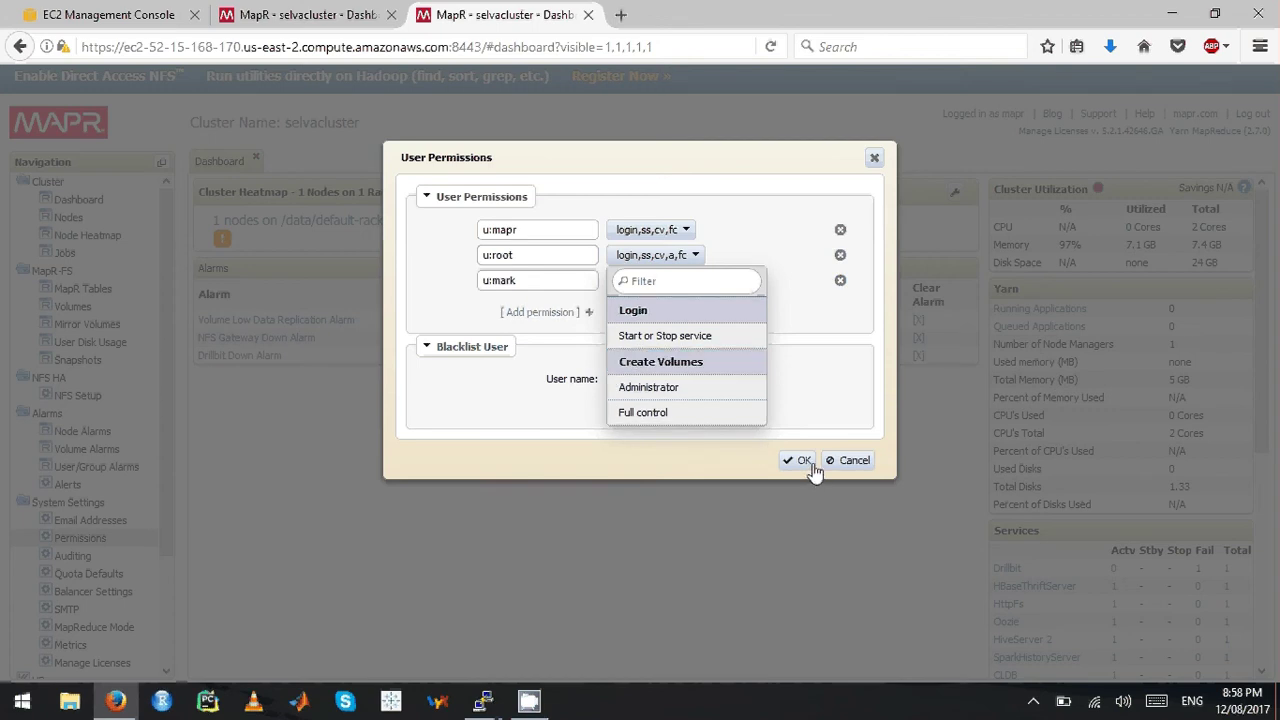
pyautogui.click(831, 340)
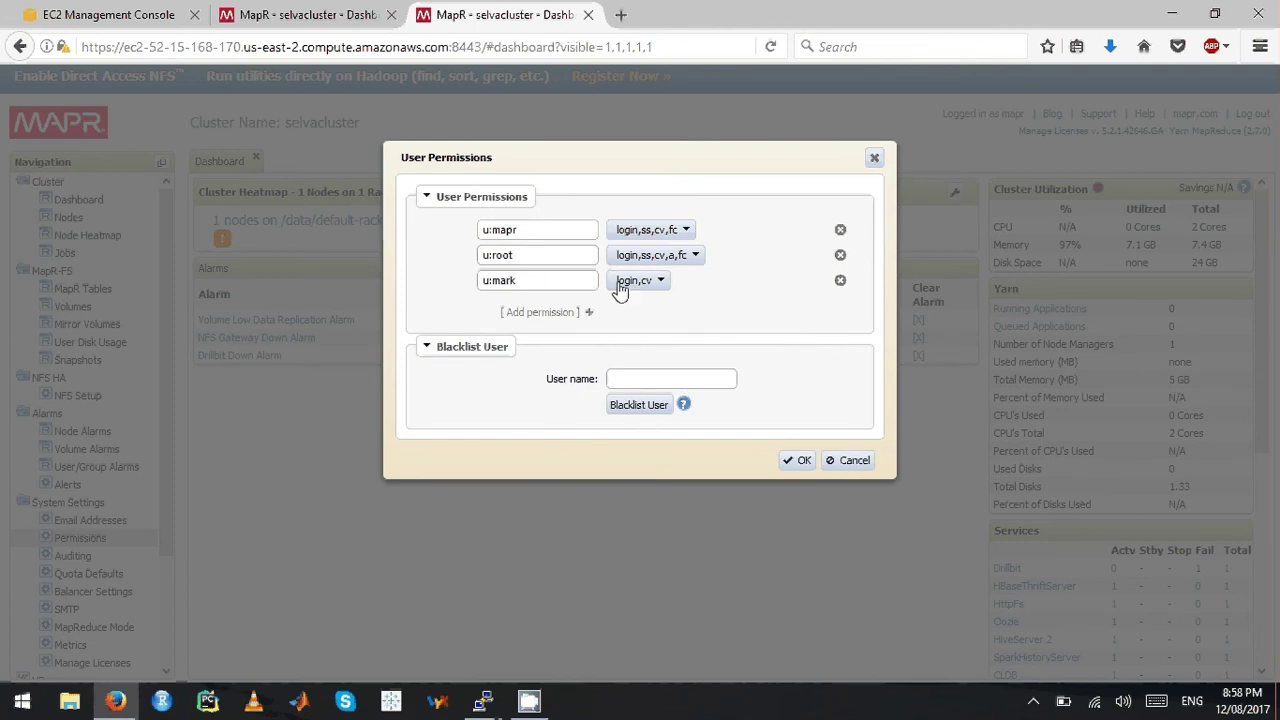
pyautogui.click(800, 465)
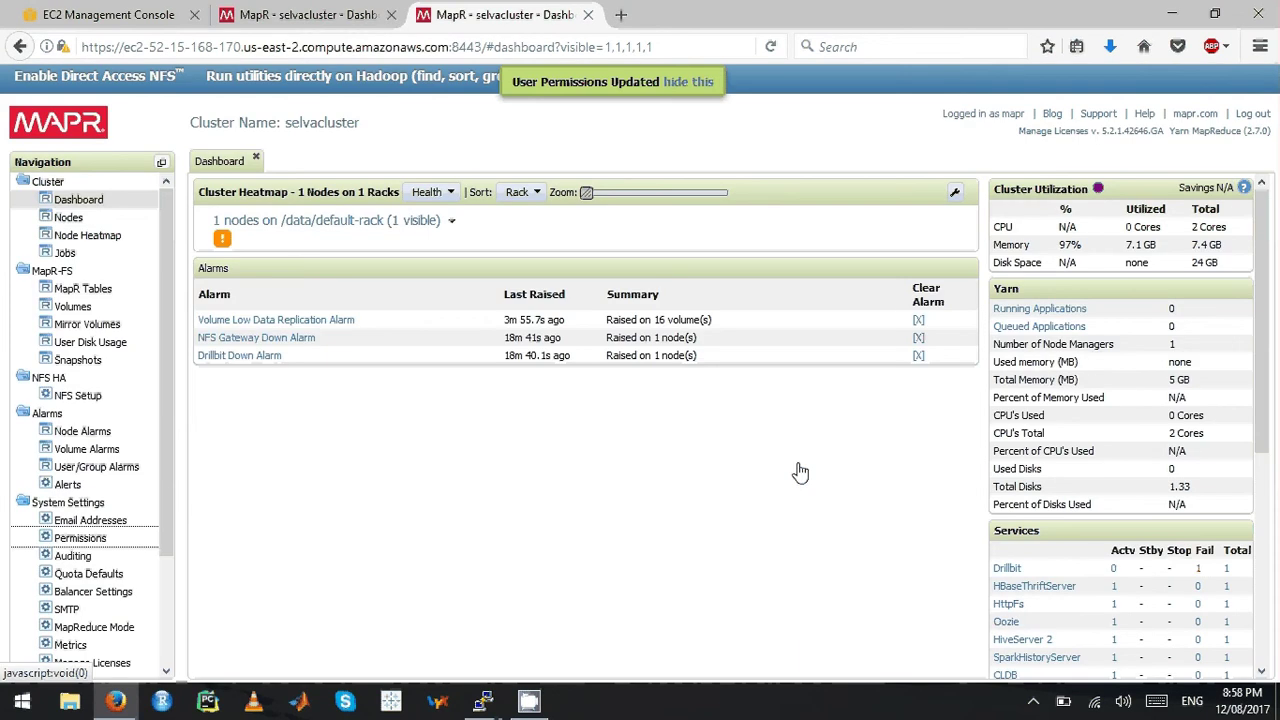
# - Open the MapR-FS volumes list and exclude unmounted and system volumes from it
pyautogui.click(87, 307)
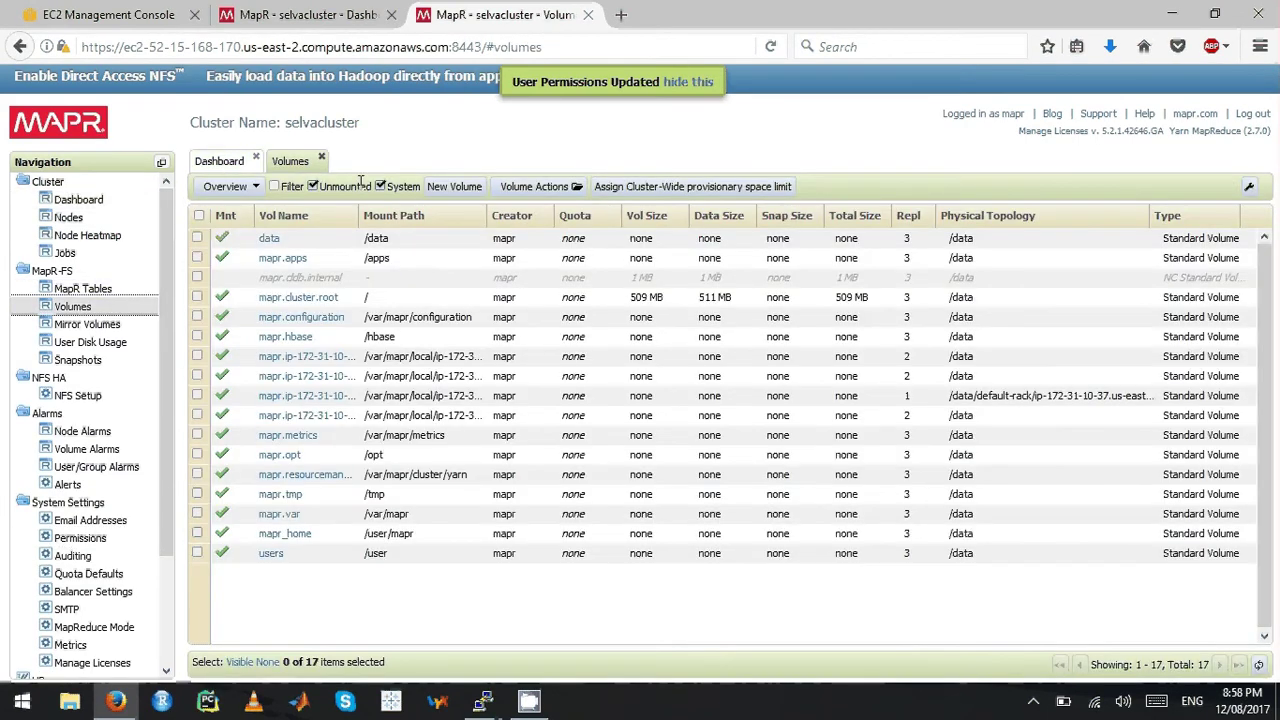
pyautogui.click(313, 187)
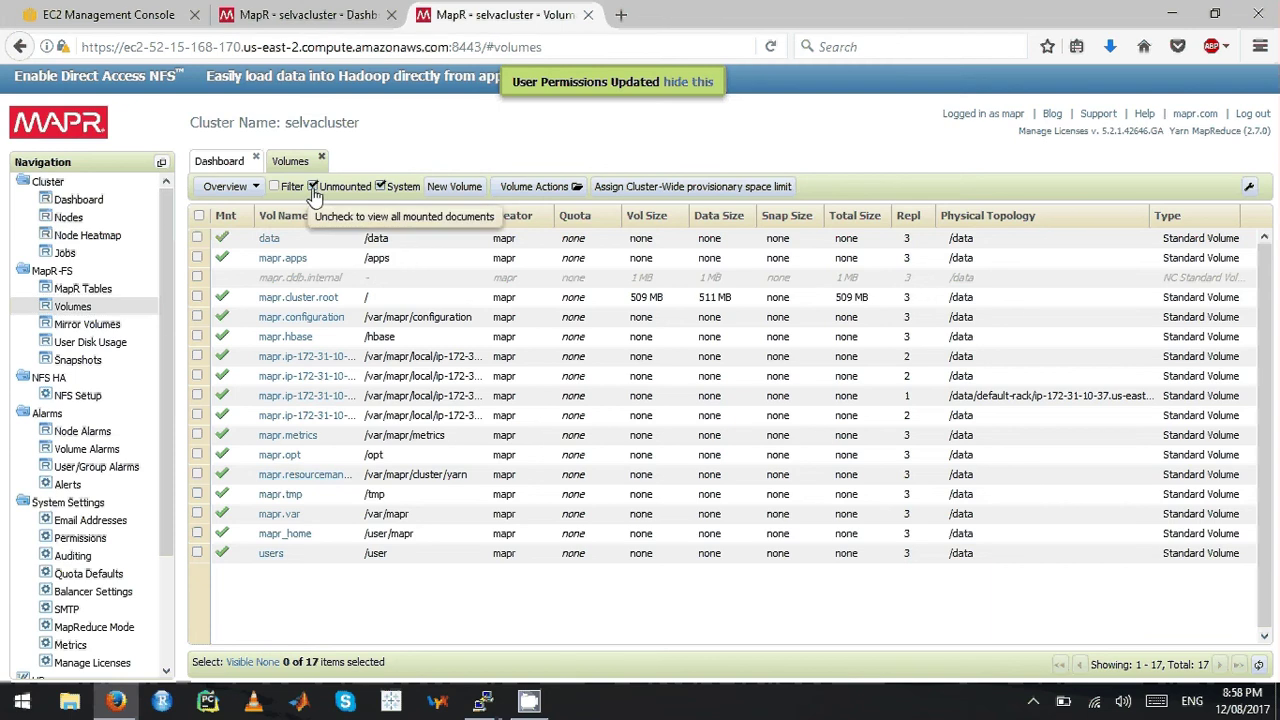
pyautogui.click(381, 187)
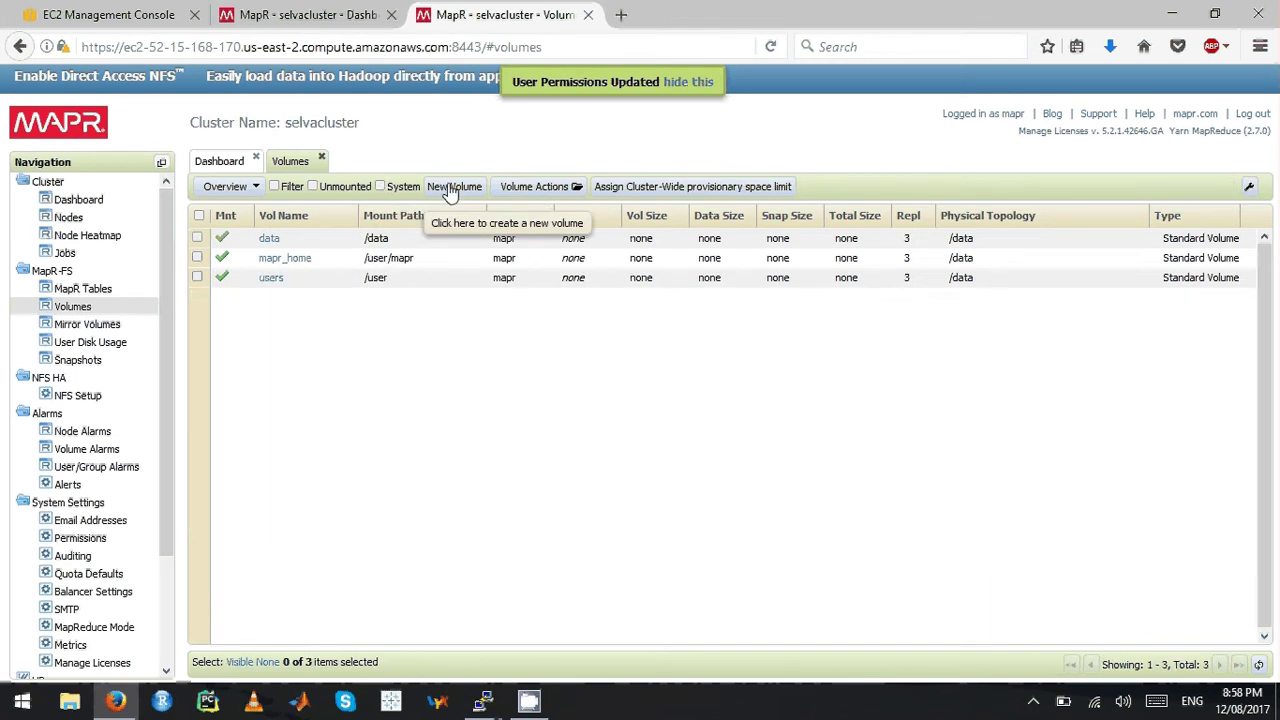
# - Start a new volume named Sales with the mount path /data/sales
pyautogui.click(452, 188)
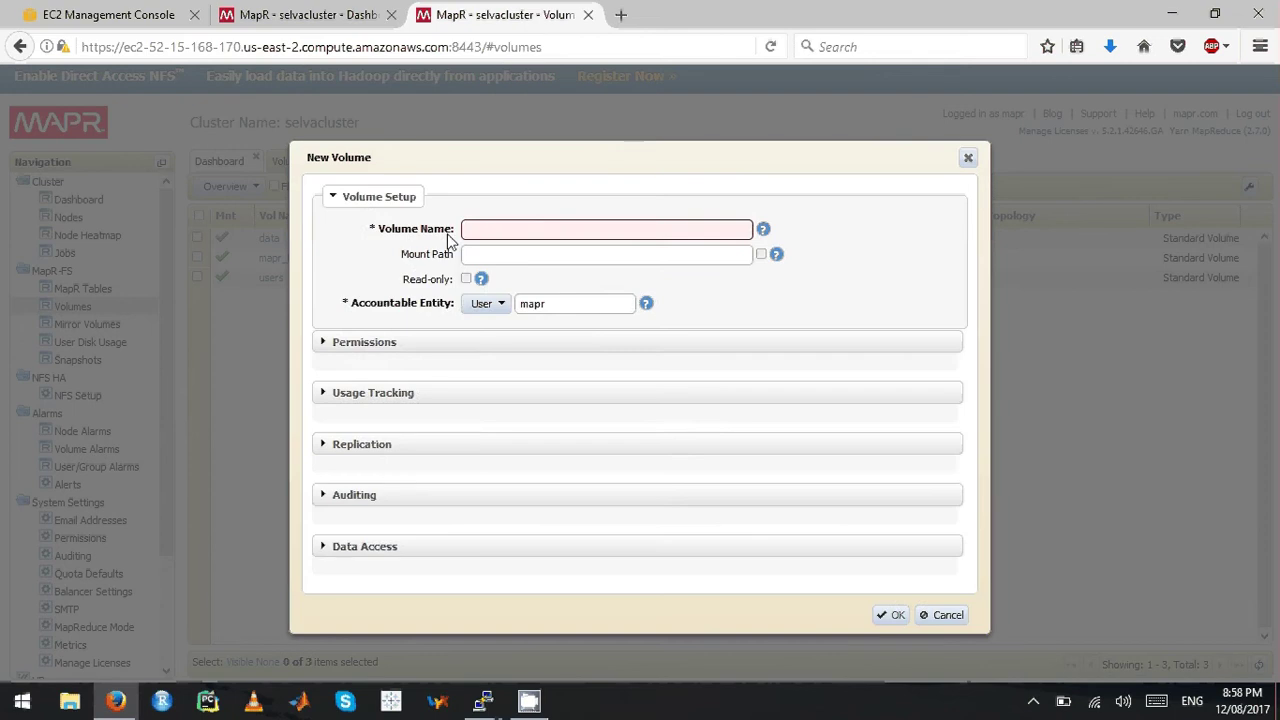
pyautogui.click(505, 234)
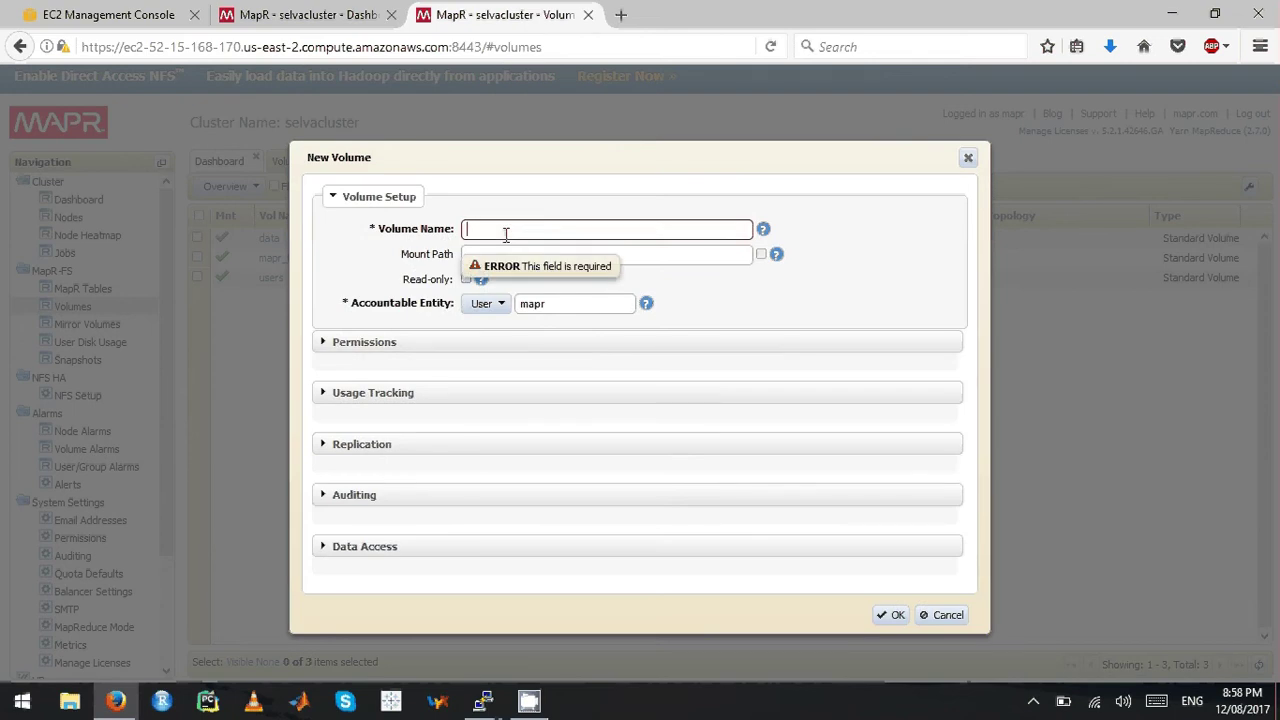
pyautogui.write('Sales')
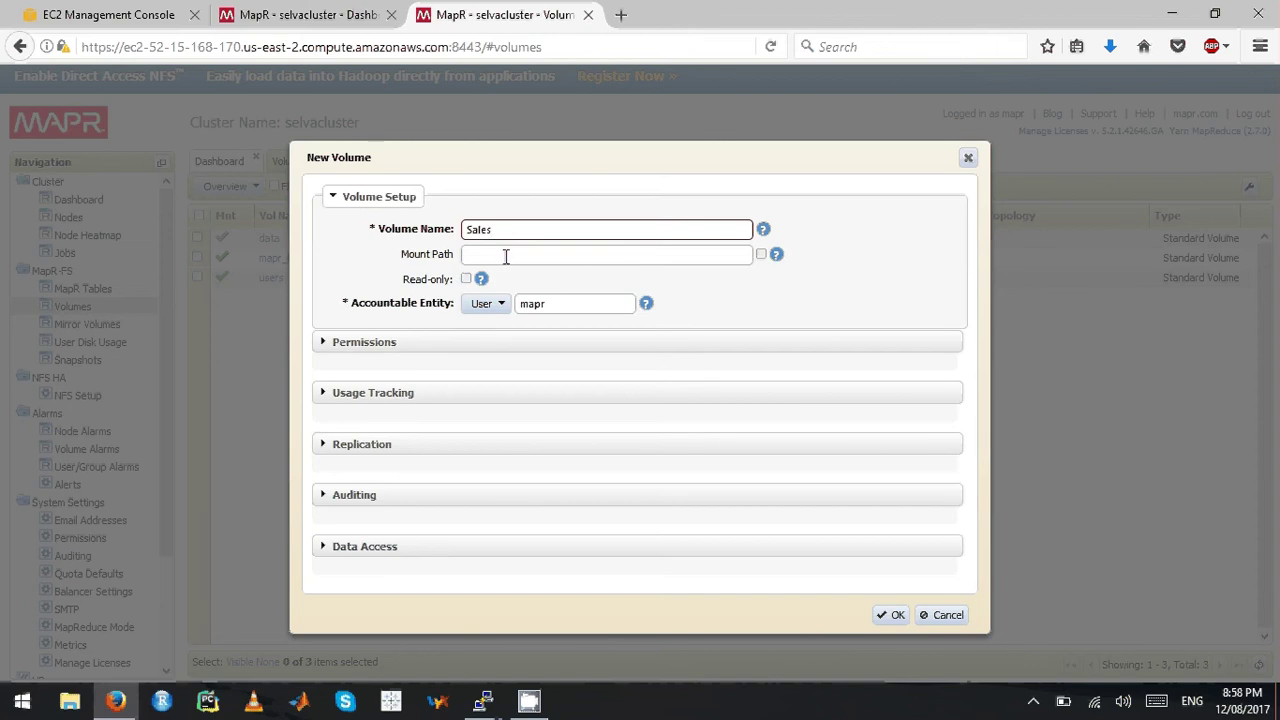
pyautogui.click(505, 256)
pyautogui.write('/Da')
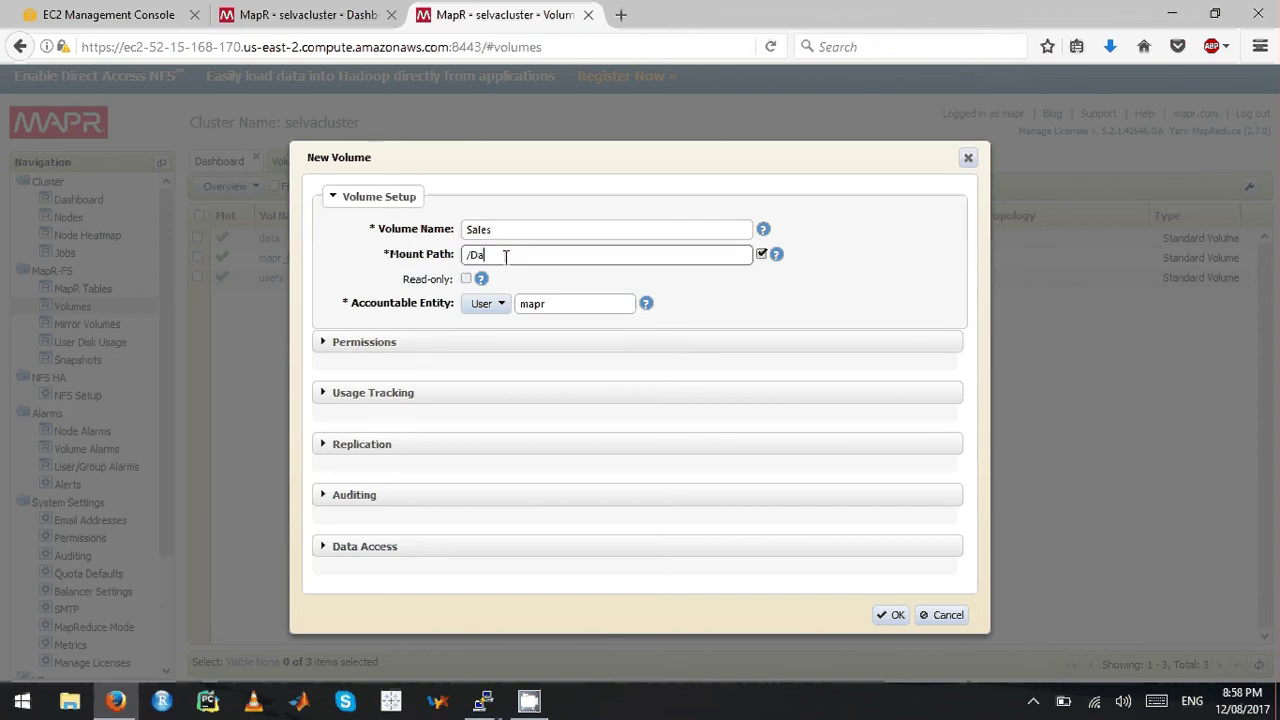
pyautogui.press('BackSpace')
pyautogui.press('BackSpace')
pyautogui.write('data/sales')
# - Set the root directory permissions of the Sales volume to 755
pyautogui.click(445, 341)
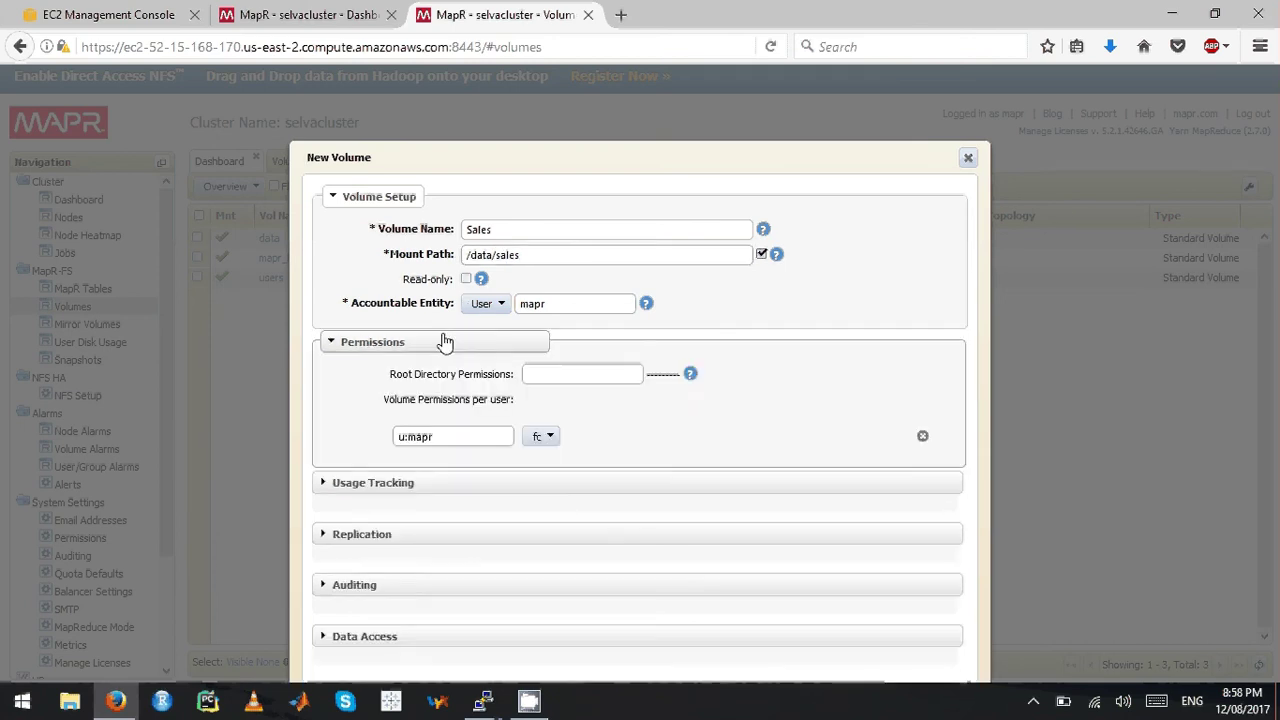
pyautogui.click(533, 302)
pyautogui.write('7')
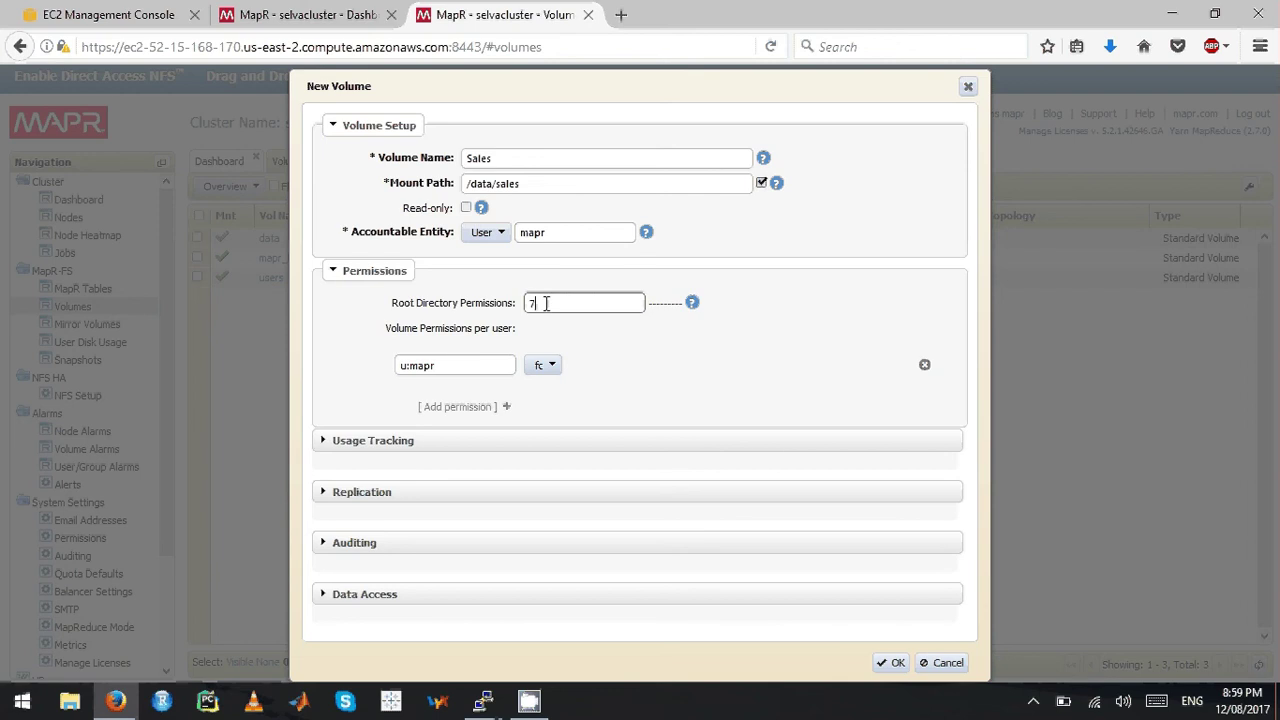
pyautogui.write('55')
# - Add the dump, restore, edit, delete and administrator permissions for u:mapr alongside full control, and create the volume
pyautogui.click(541, 367)
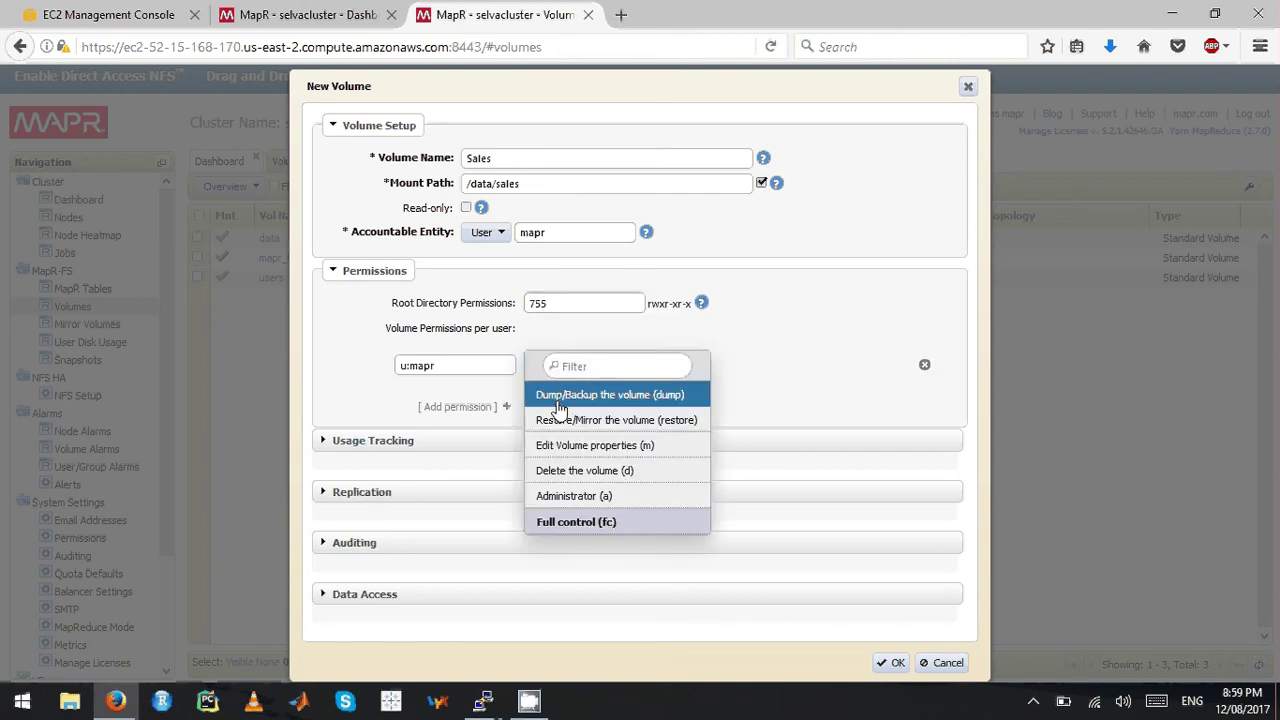
pyautogui.click(559, 398)
pyautogui.click(560, 421)
pyautogui.click(562, 448)
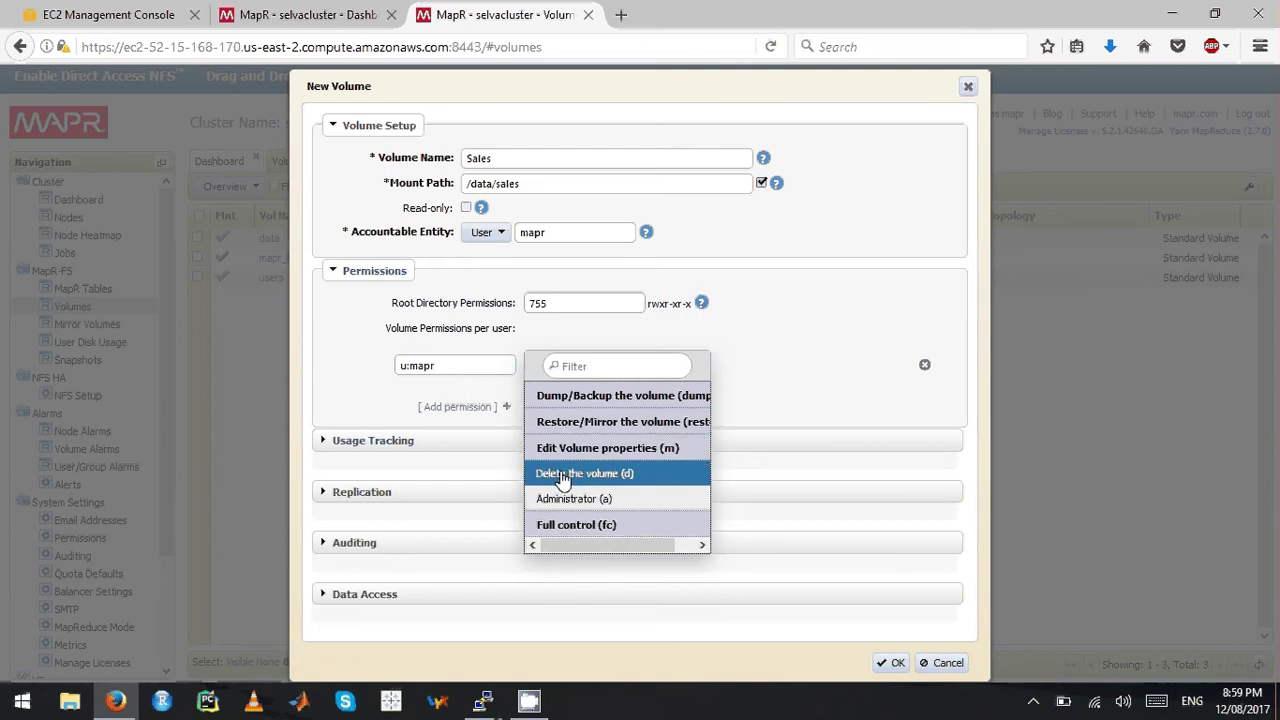
pyautogui.click(565, 473)
pyautogui.click(565, 500)
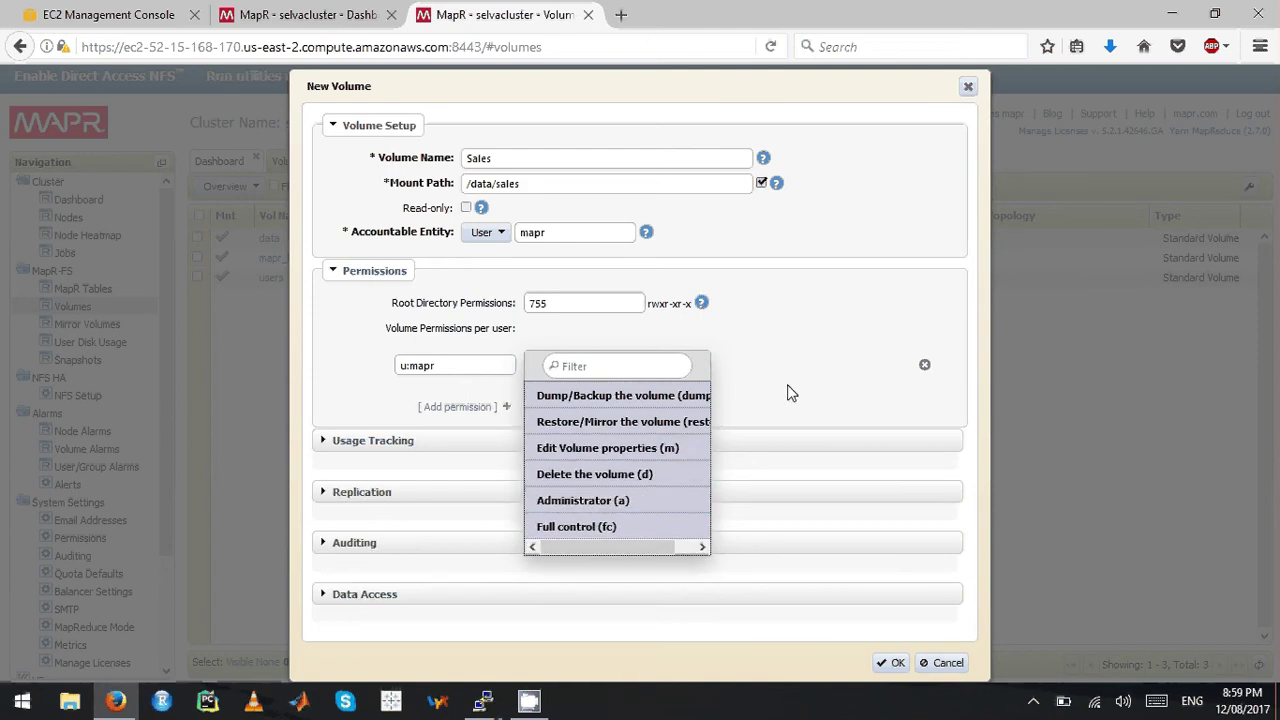
pyautogui.click(789, 391)
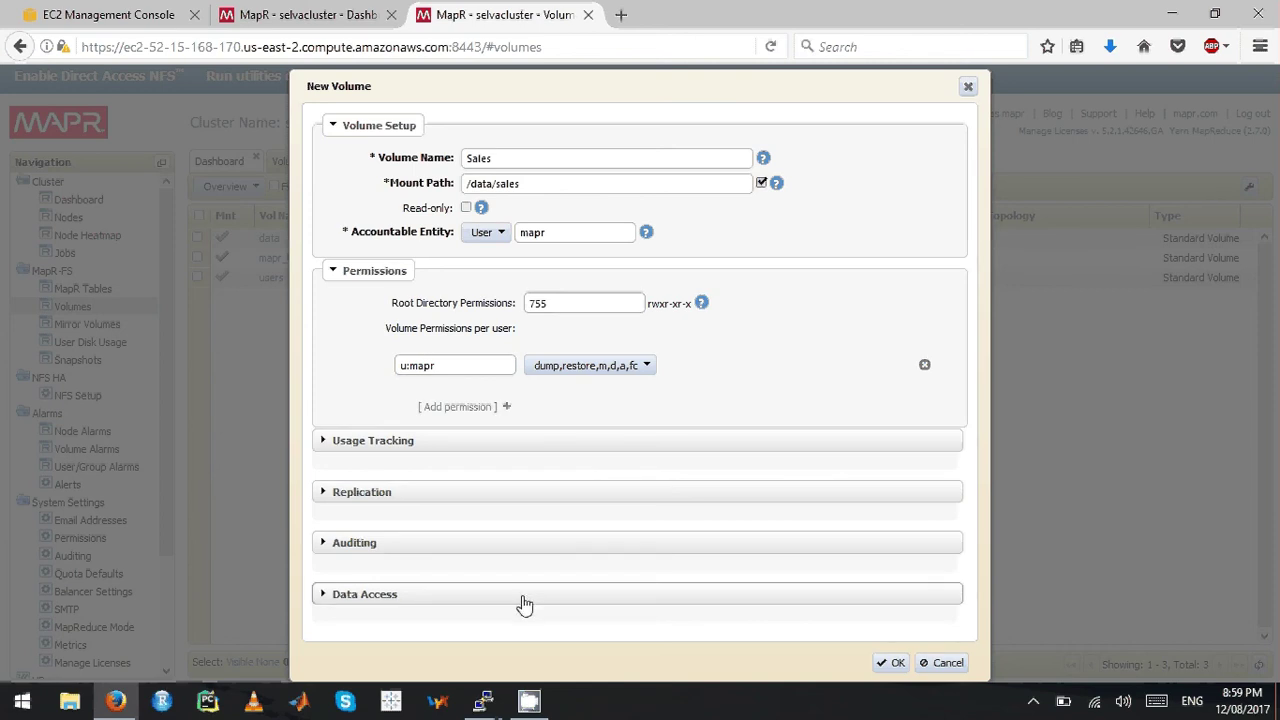
pyautogui.click(895, 664)
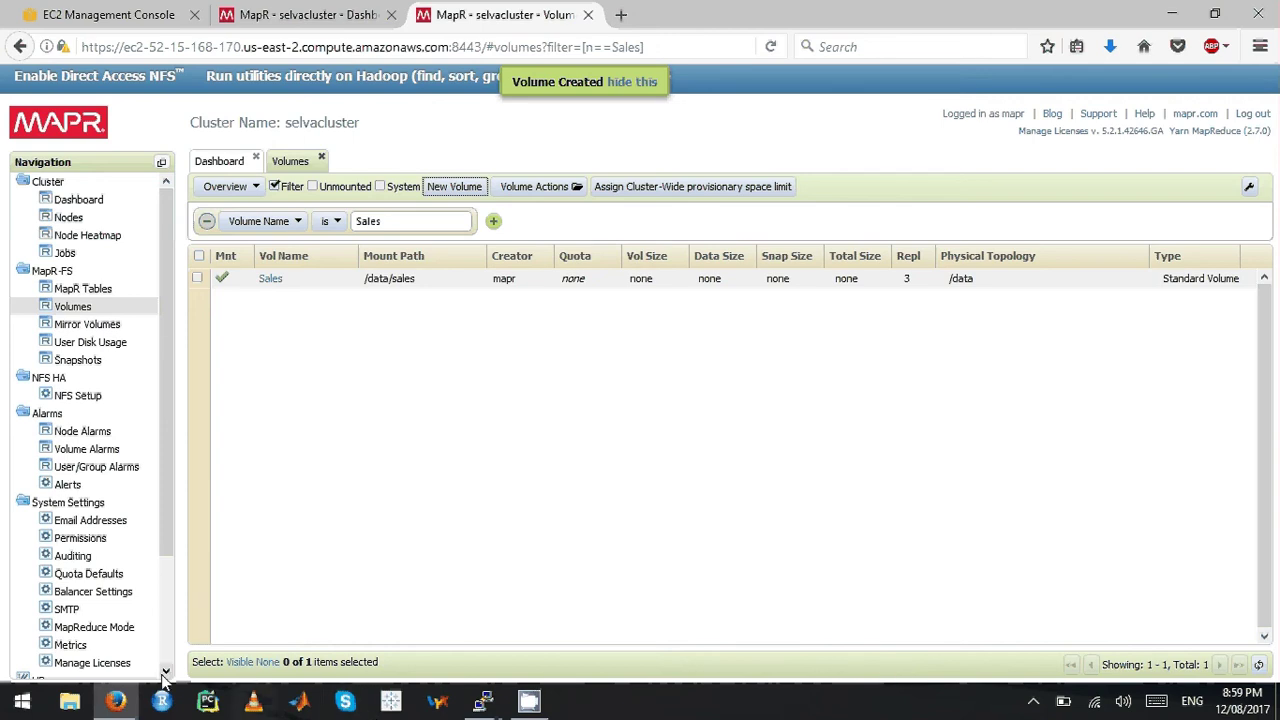
# - Switch to the PuTTY terminal and rerun maprcli acl show -type cluster to check the updated permissions
pyautogui.moveTo(485, 701)
pyautogui.click(405, 632)
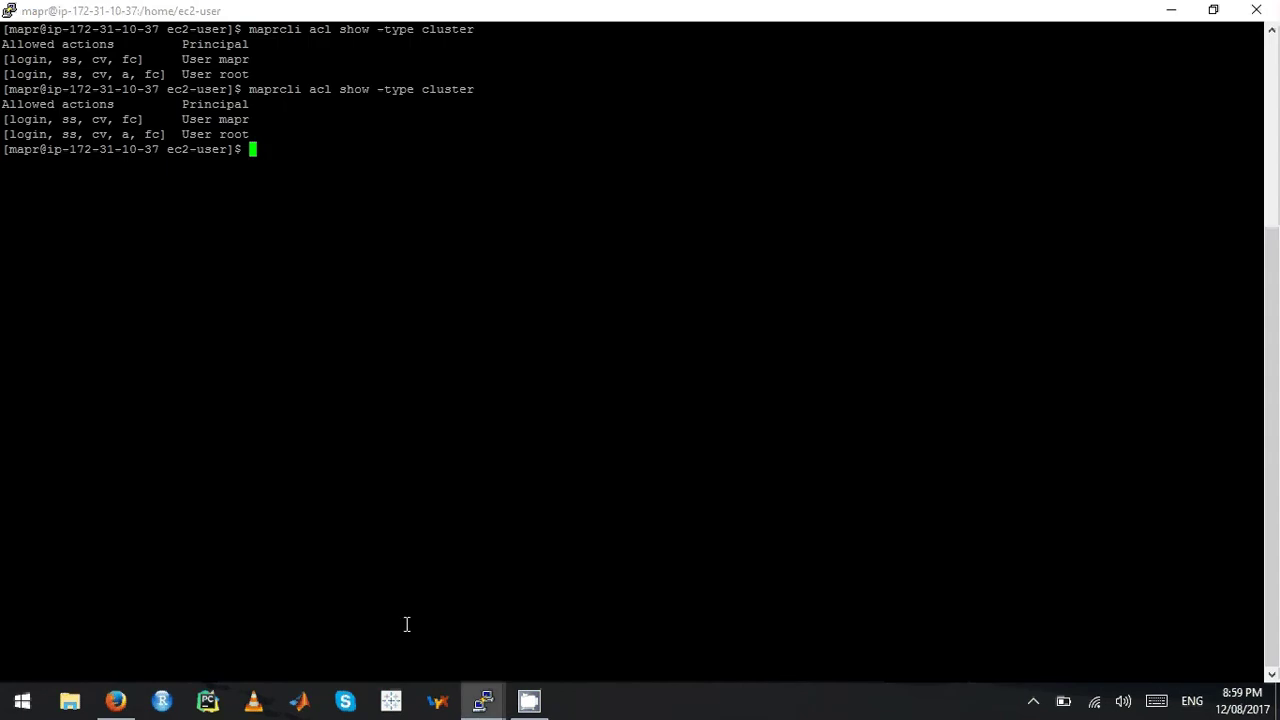
pyautogui.press('Up')
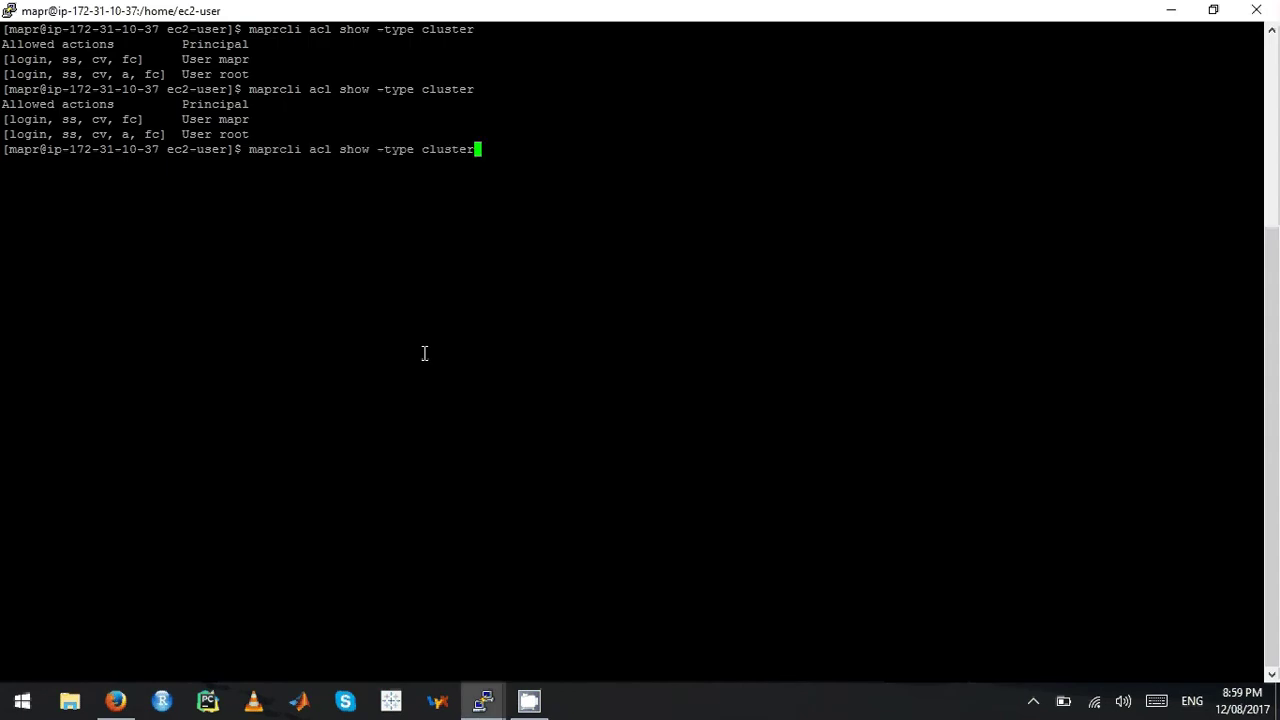
pyautogui.press('Return')
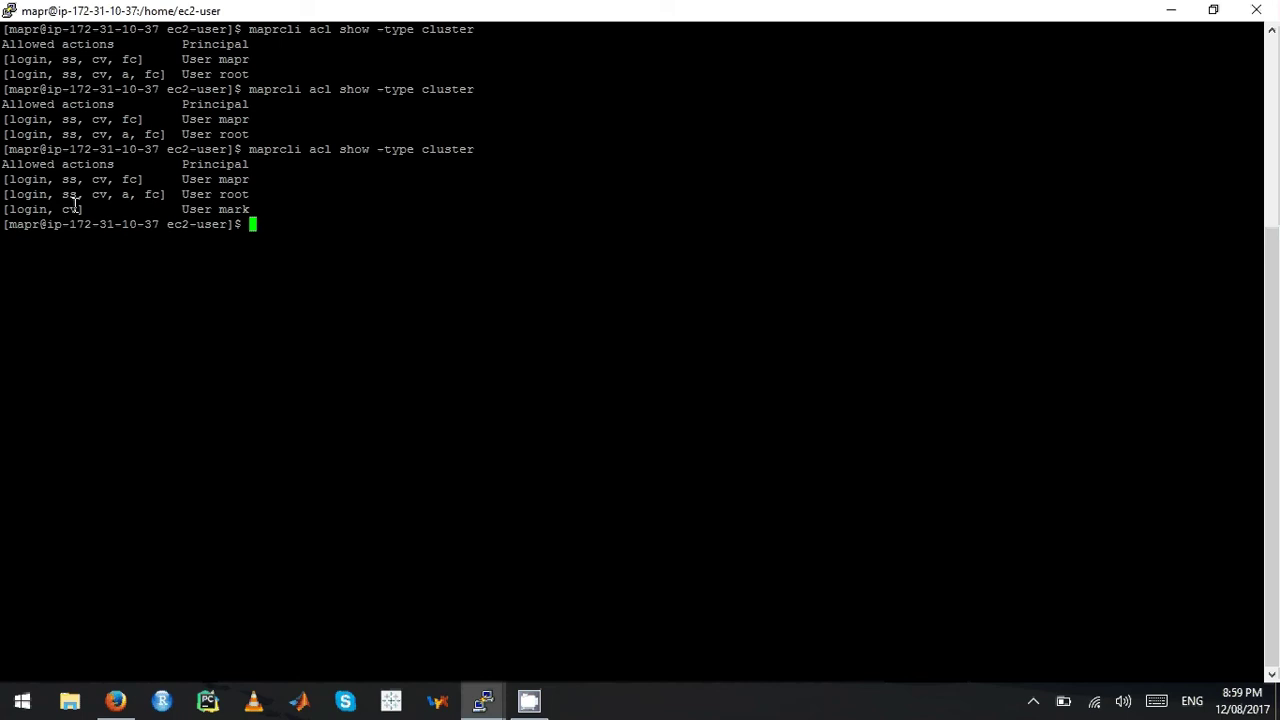
# - Return to Firefox, log out of MapR and log in with the new user's account name and saved password
pyautogui.hotkey('alt', 'Tab')
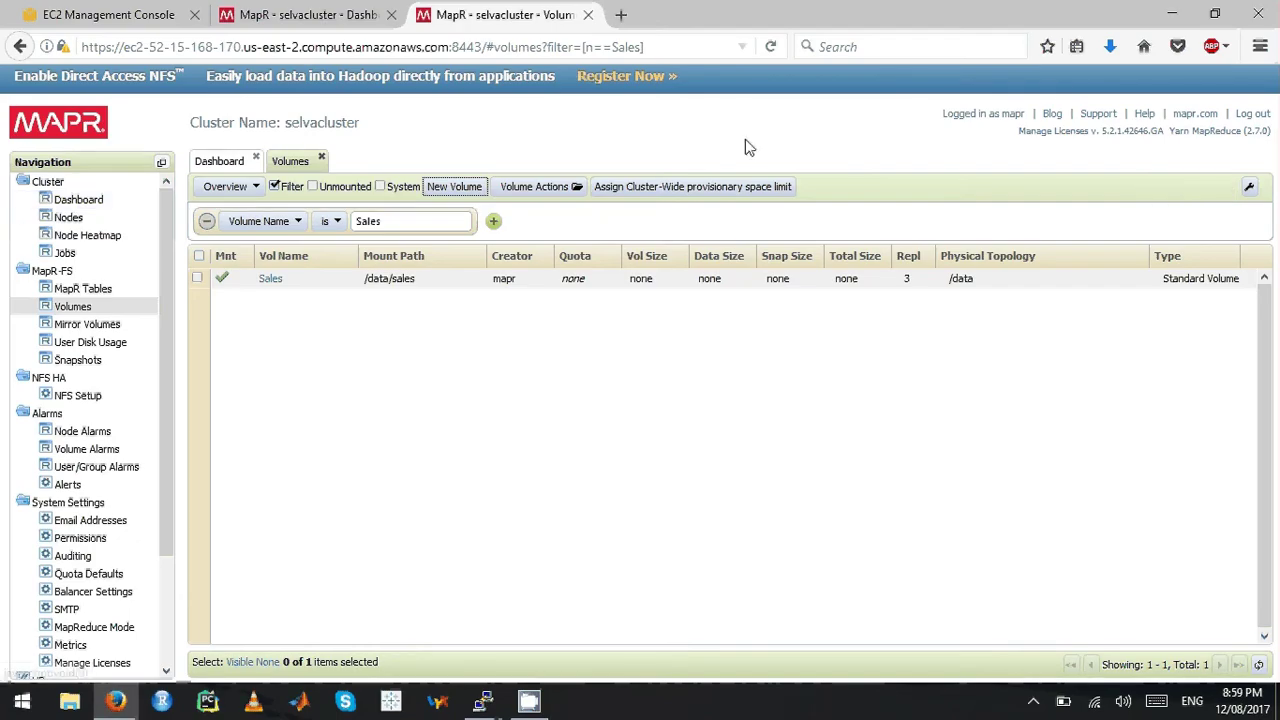
pyautogui.click(1252, 114)
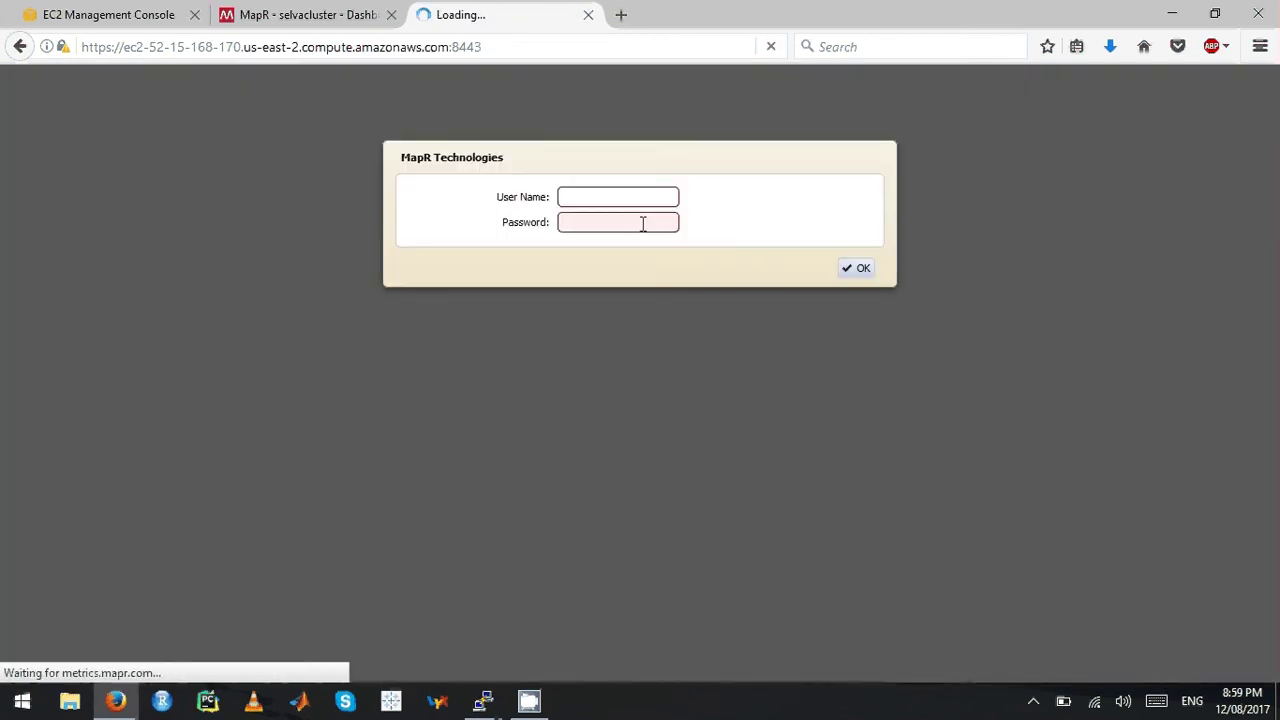
pyautogui.write('mark')
pyautogui.click(643, 222)
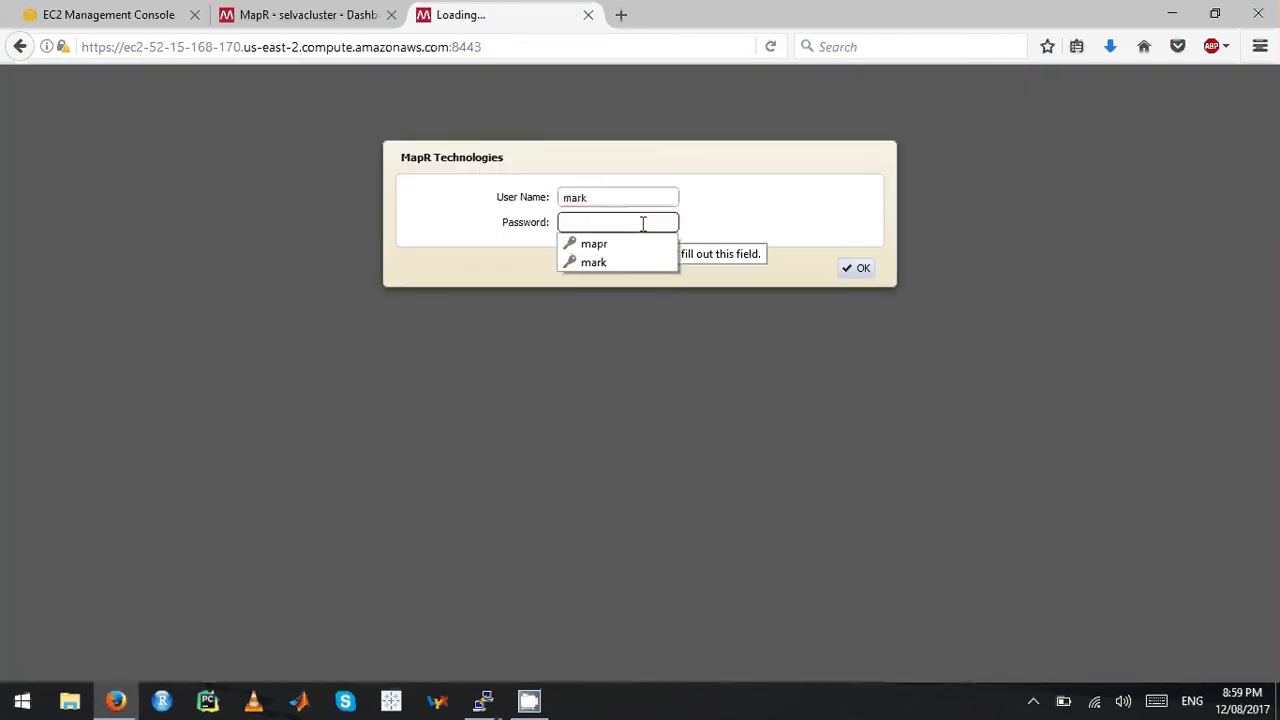
pyautogui.click(600, 262)
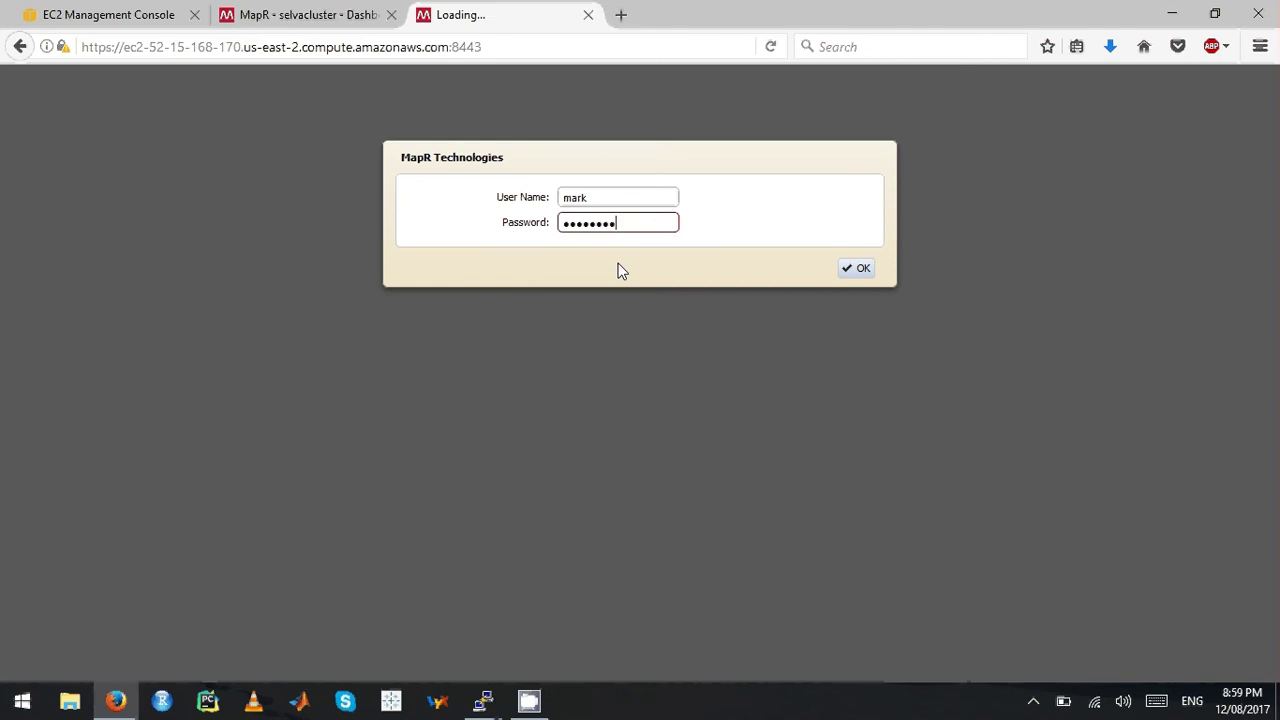
pyautogui.click(857, 268)
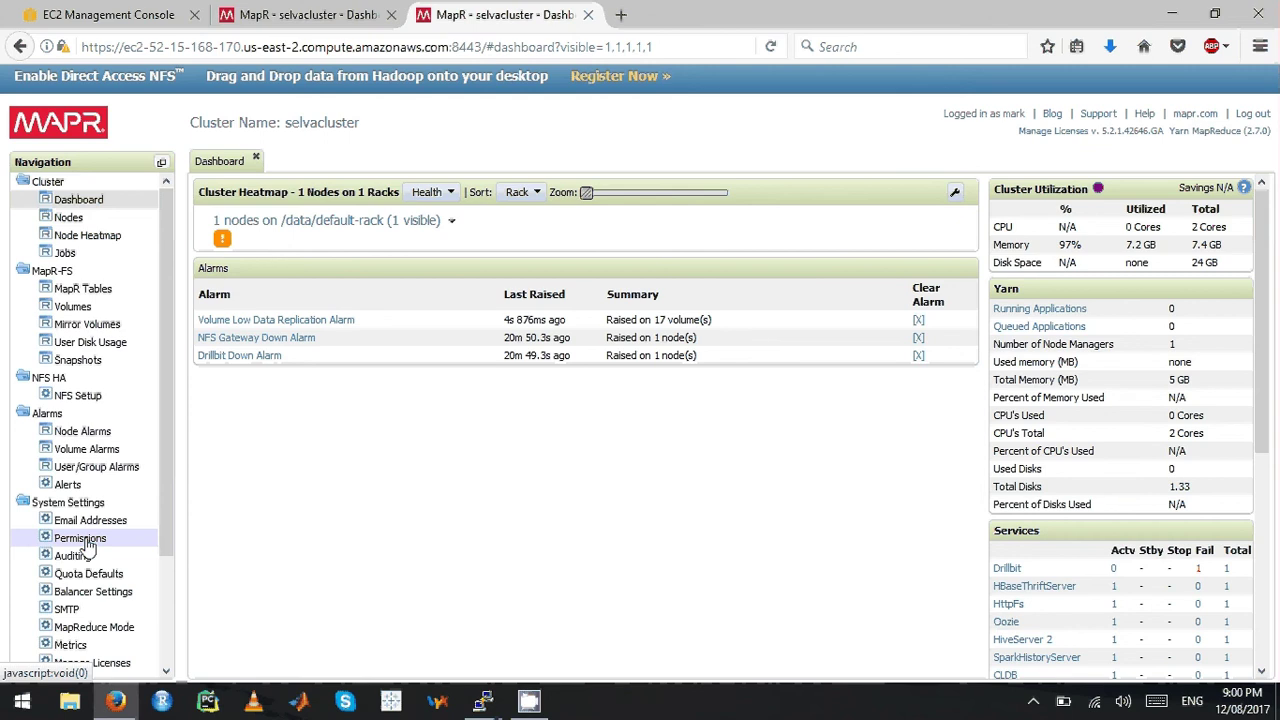
# - Try to grant the new user Start or Stop service, Administrator and Full control in the cluster permissions, and expand the error details
pyautogui.click(87, 543)
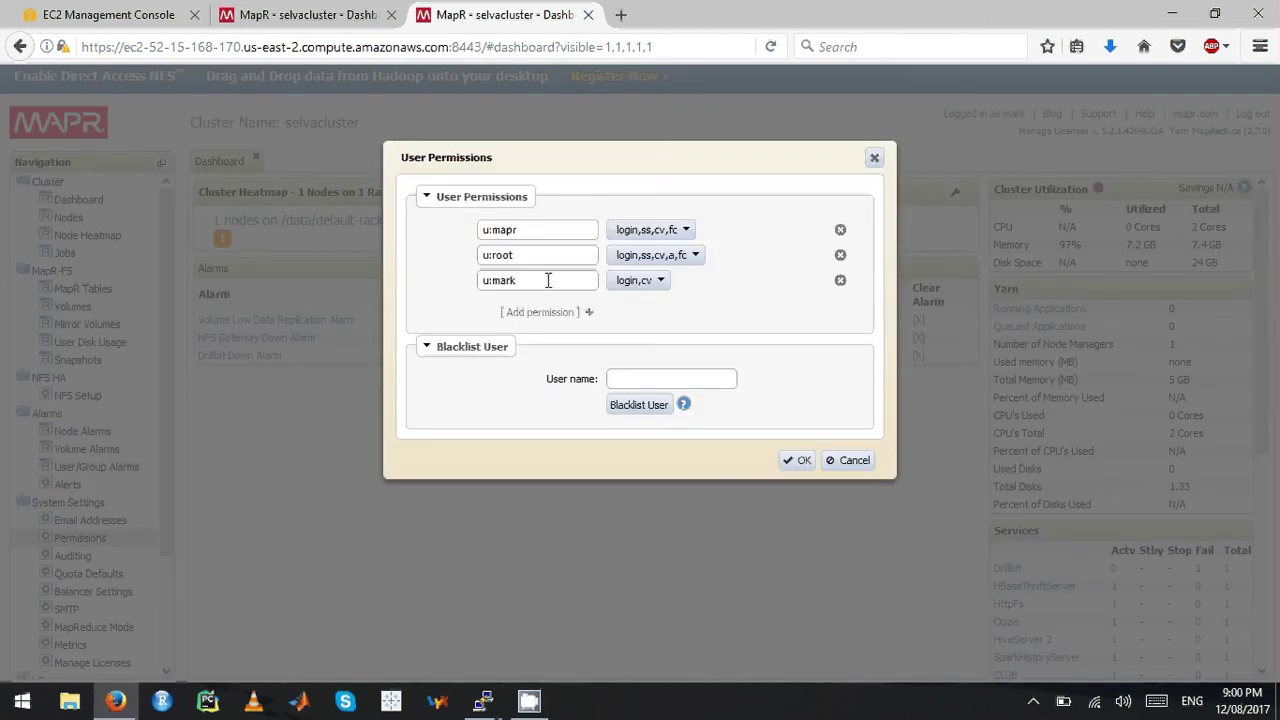
pyautogui.click(644, 284)
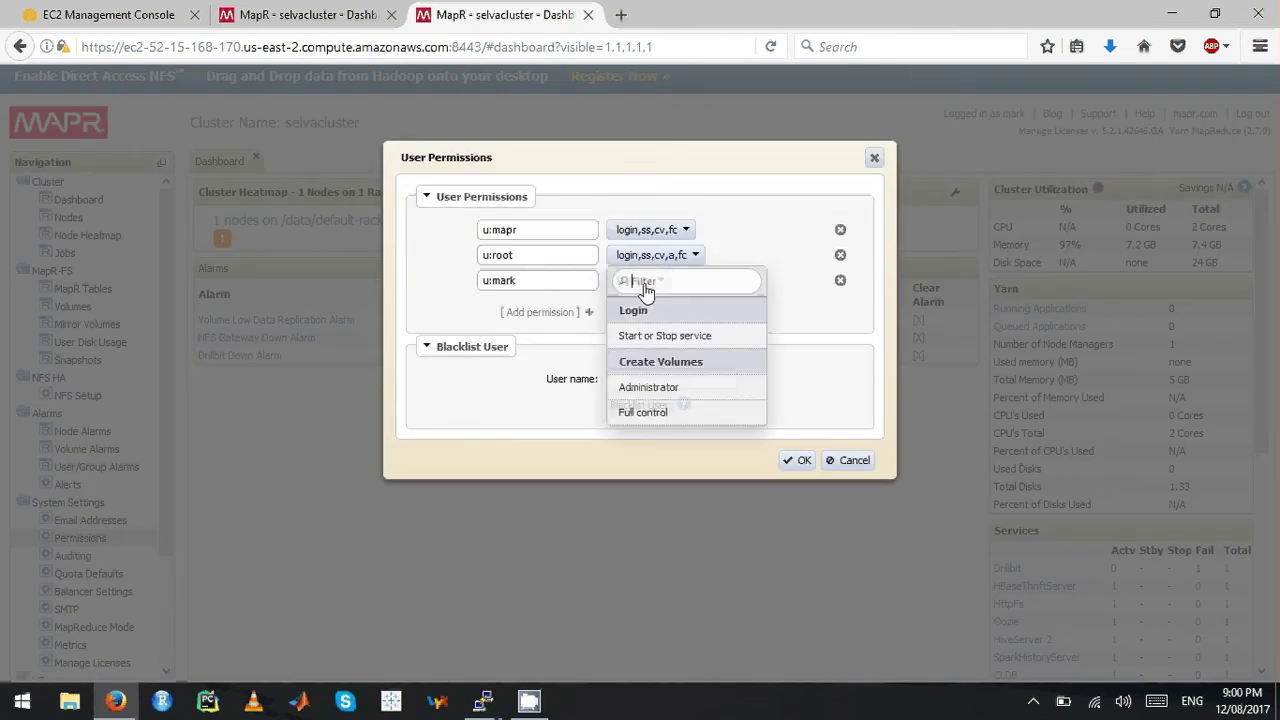
pyautogui.click(643, 336)
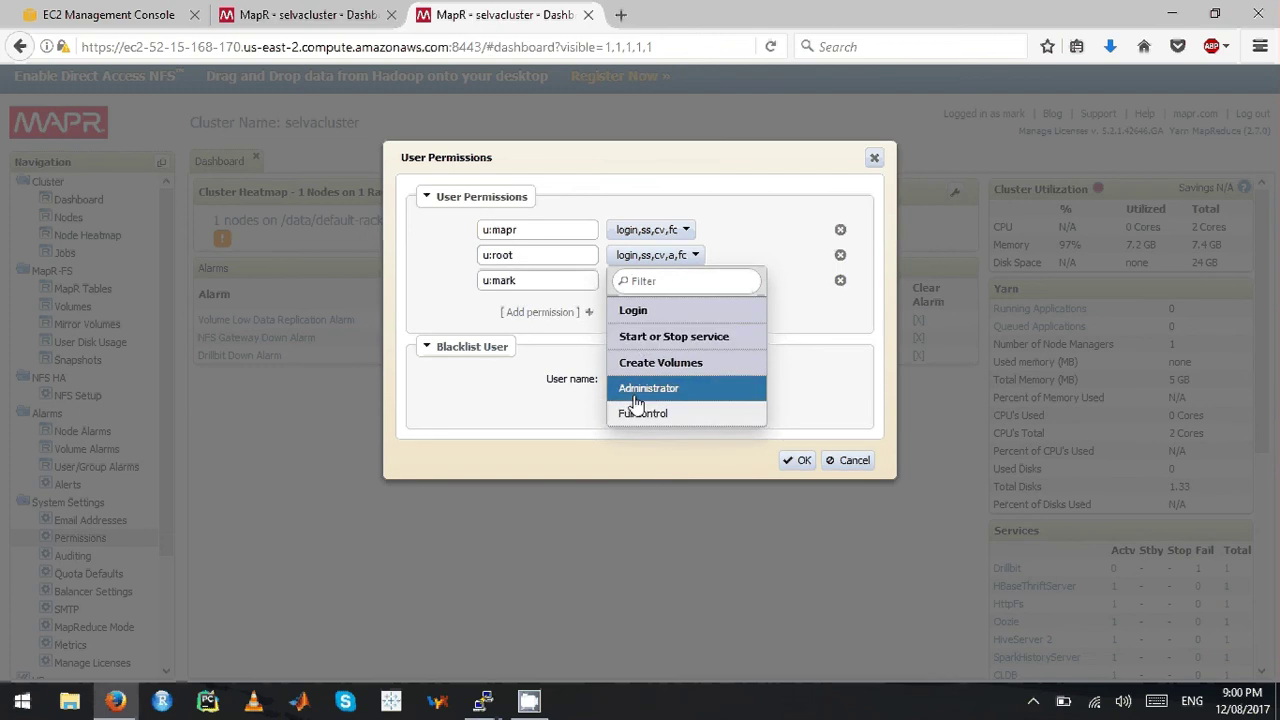
pyautogui.click(636, 390)
pyautogui.click(643, 414)
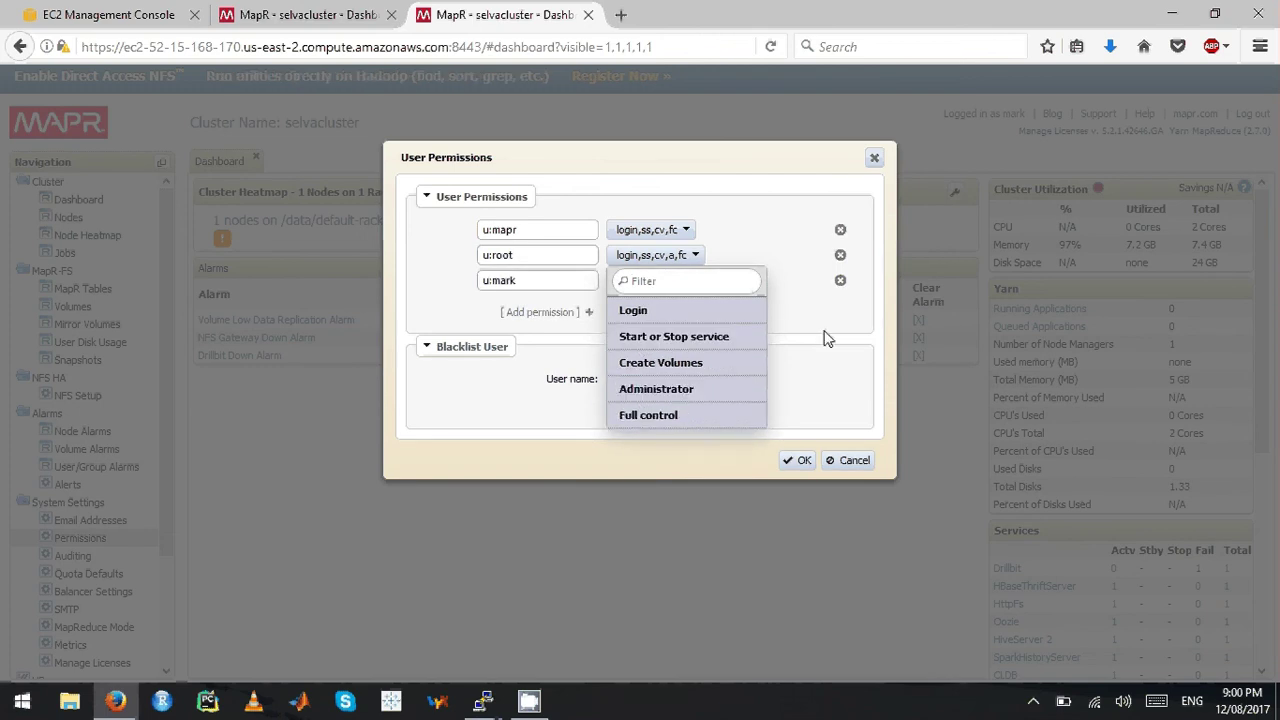
pyautogui.click(826, 338)
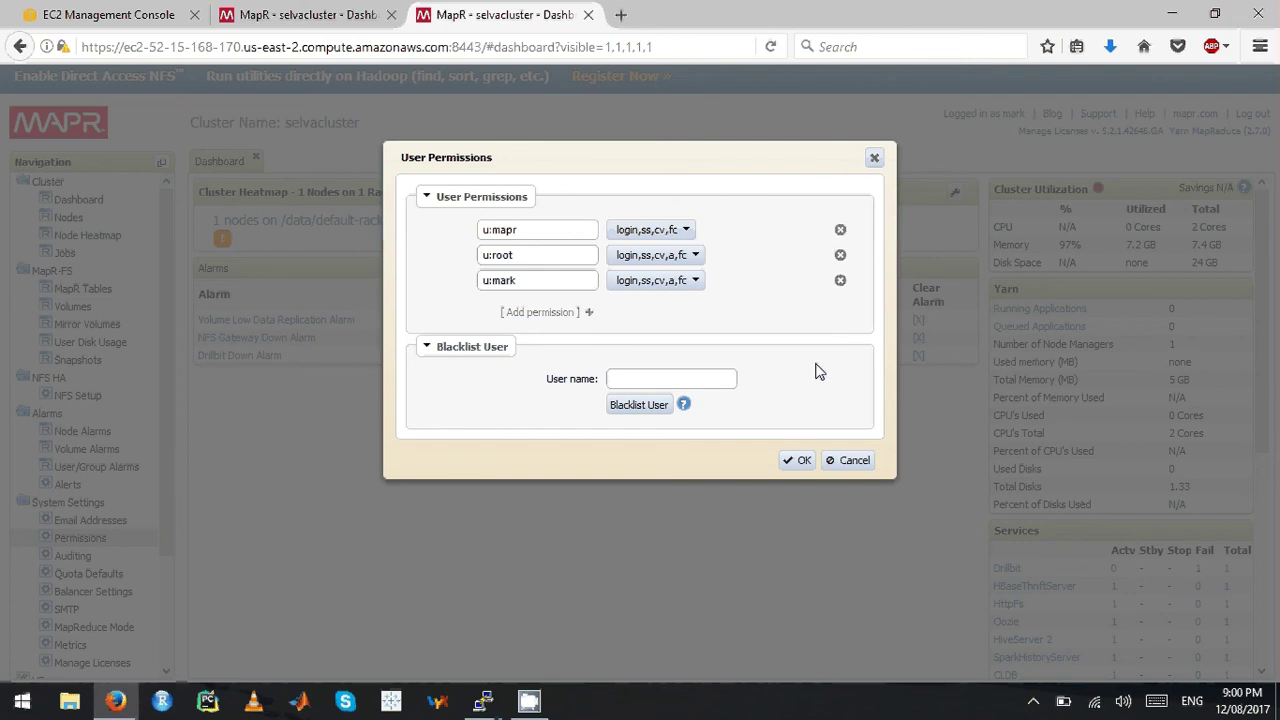
pyautogui.click(797, 460)
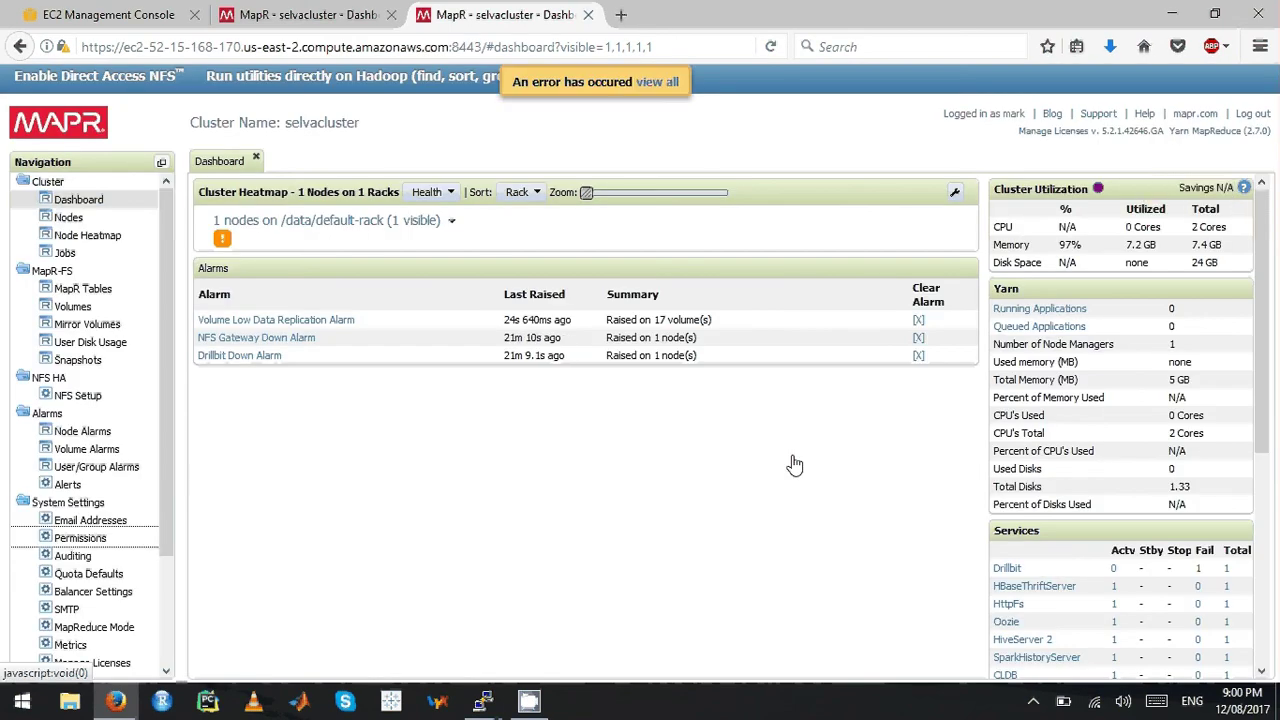
pyautogui.click(641, 86)
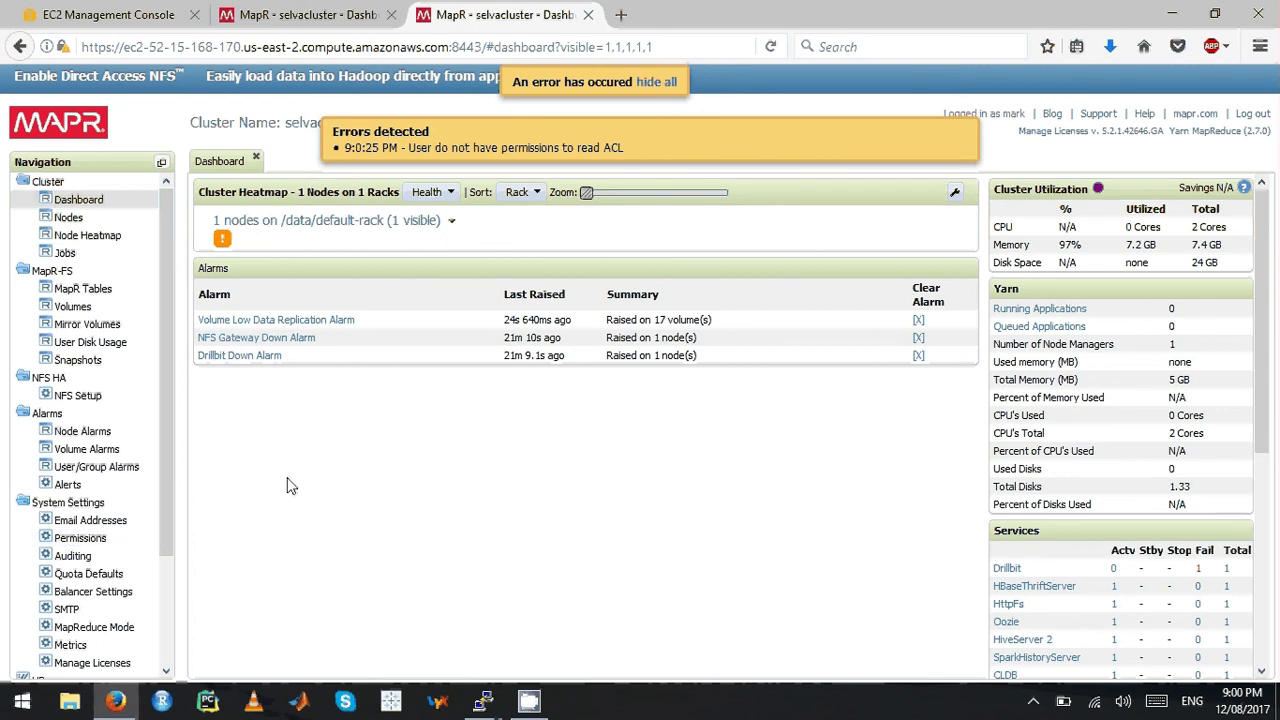
# - Open the volumes list and hide the unmounted and system volumes
pyautogui.click(80, 307)
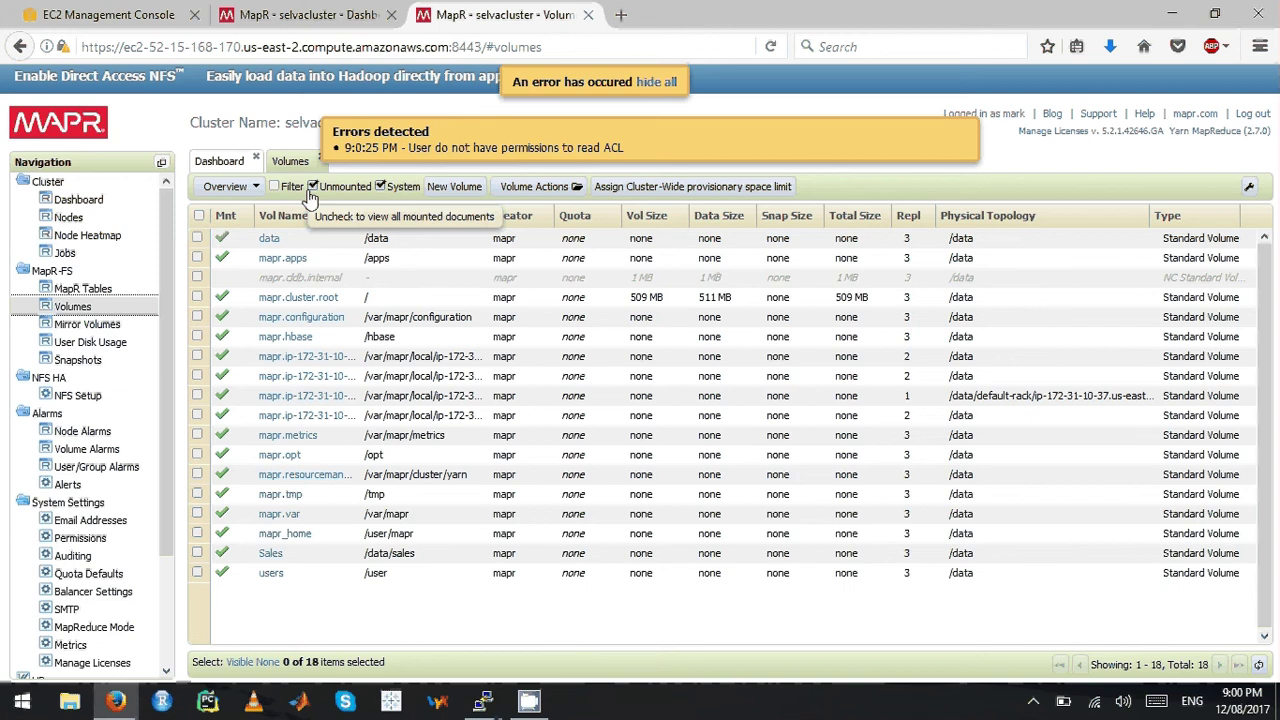
pyautogui.click(310, 191)
pyautogui.click(383, 189)
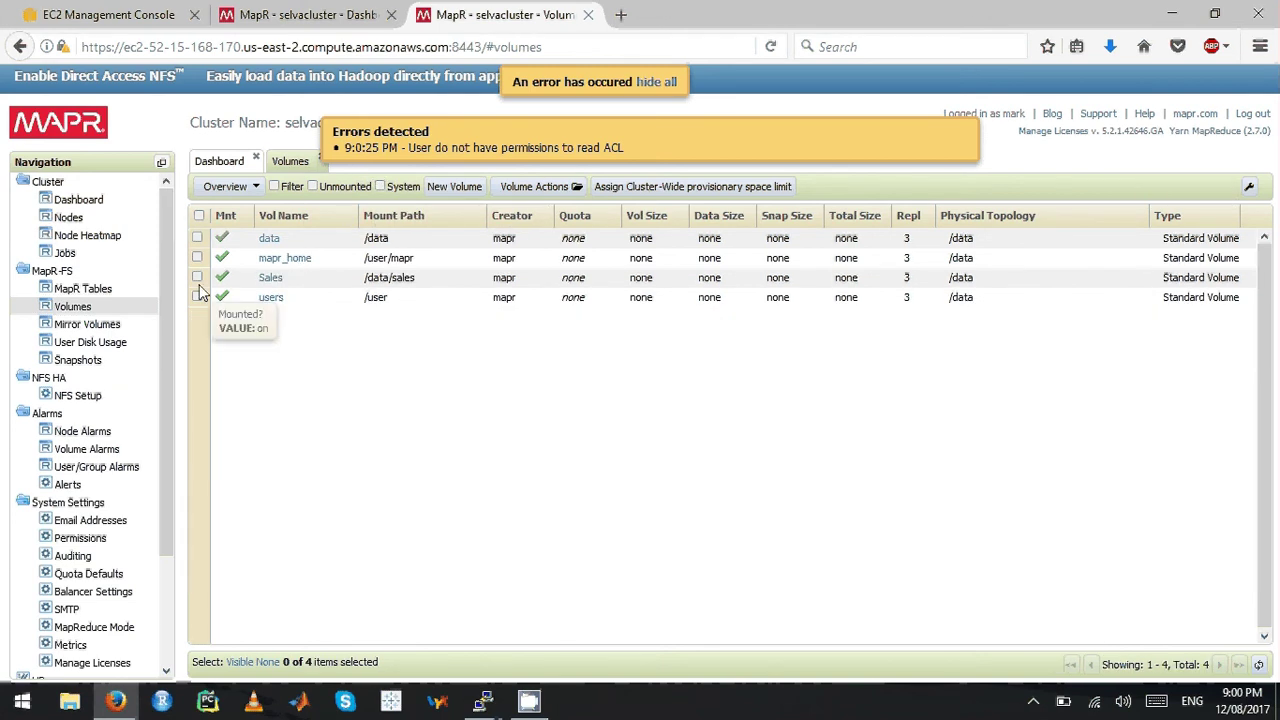
# - Try to remove the Sales volume gracefully with dependency checking, then view and hide the error details
pyautogui.click(270, 278)
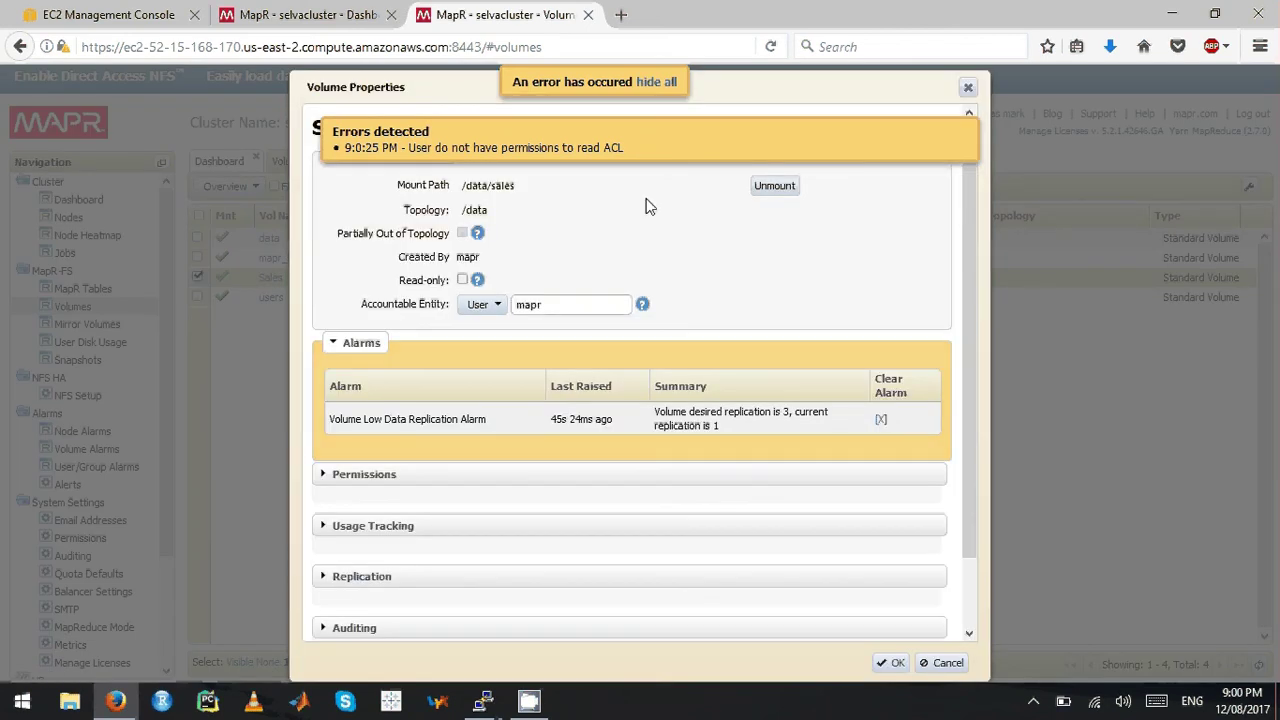
pyautogui.click(672, 82)
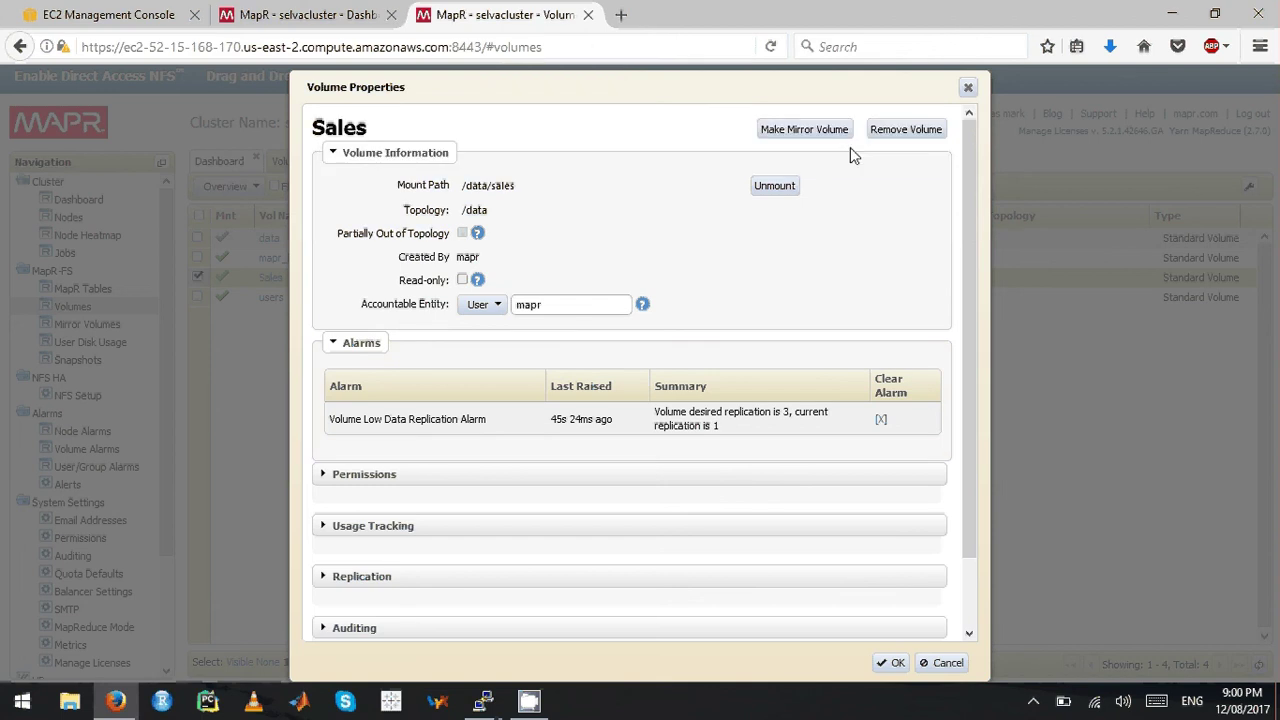
pyautogui.click(918, 138)
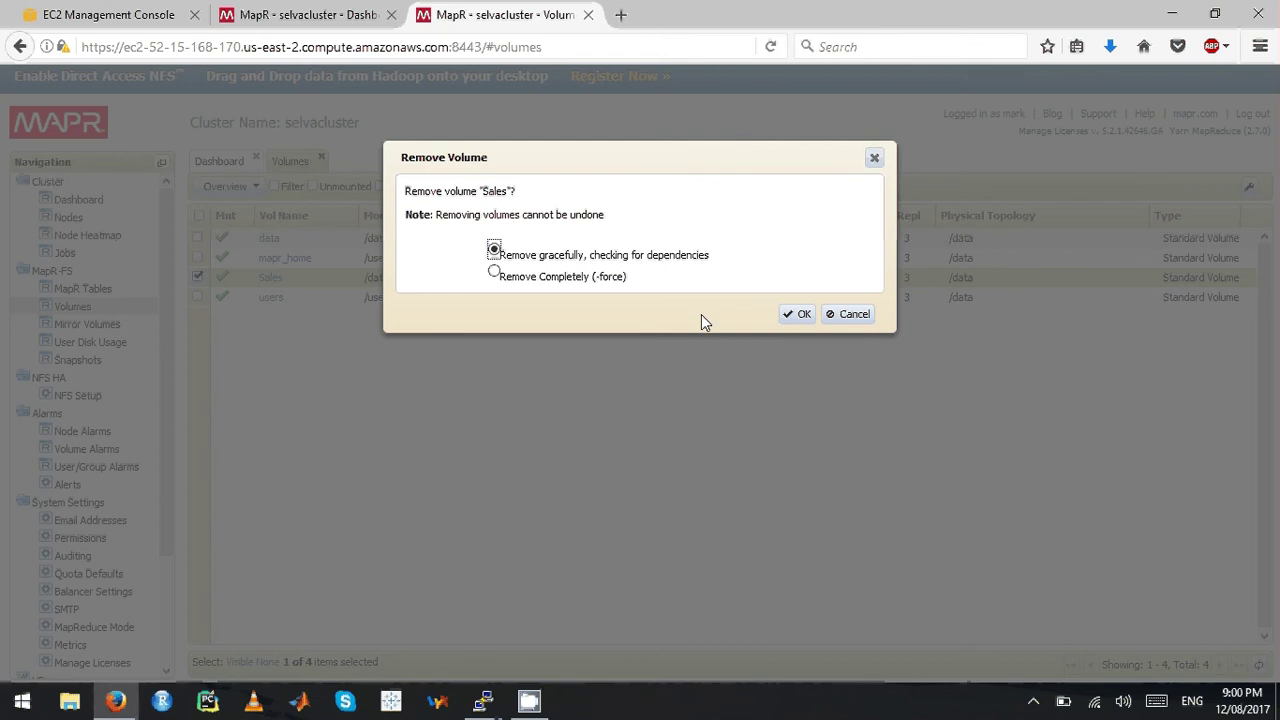
pyautogui.click(789, 317)
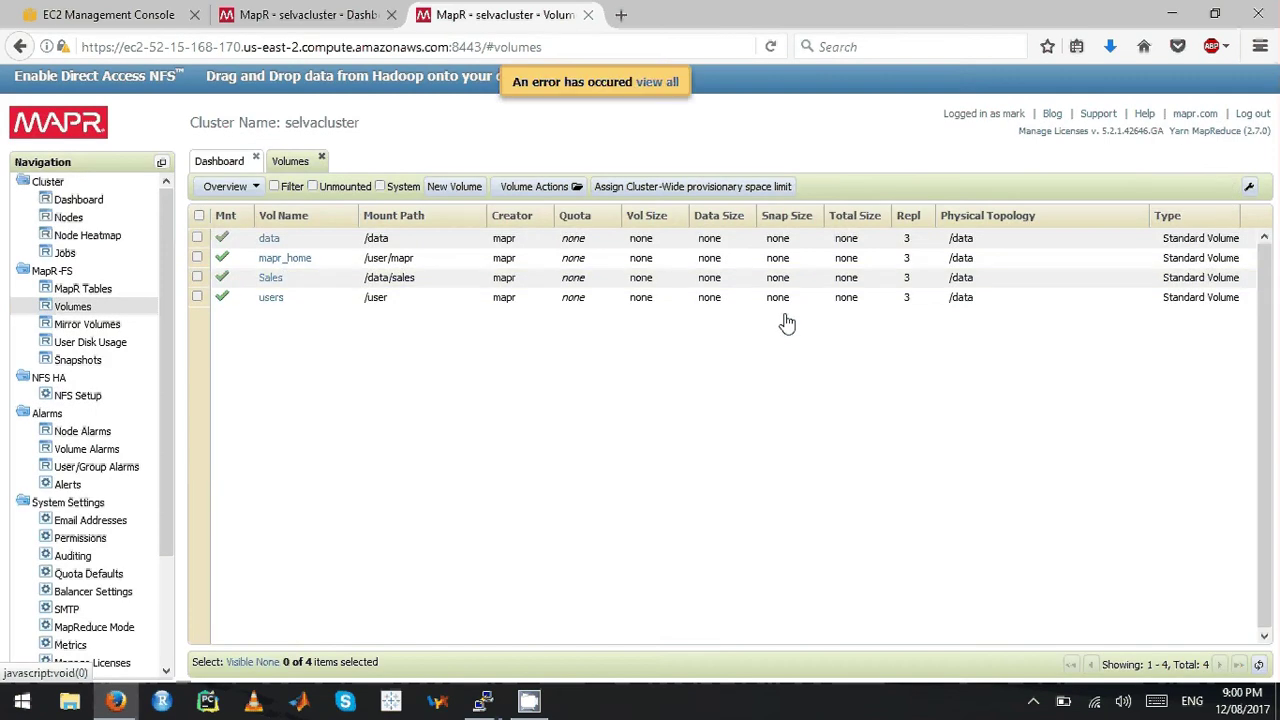
pyautogui.click(640, 84)
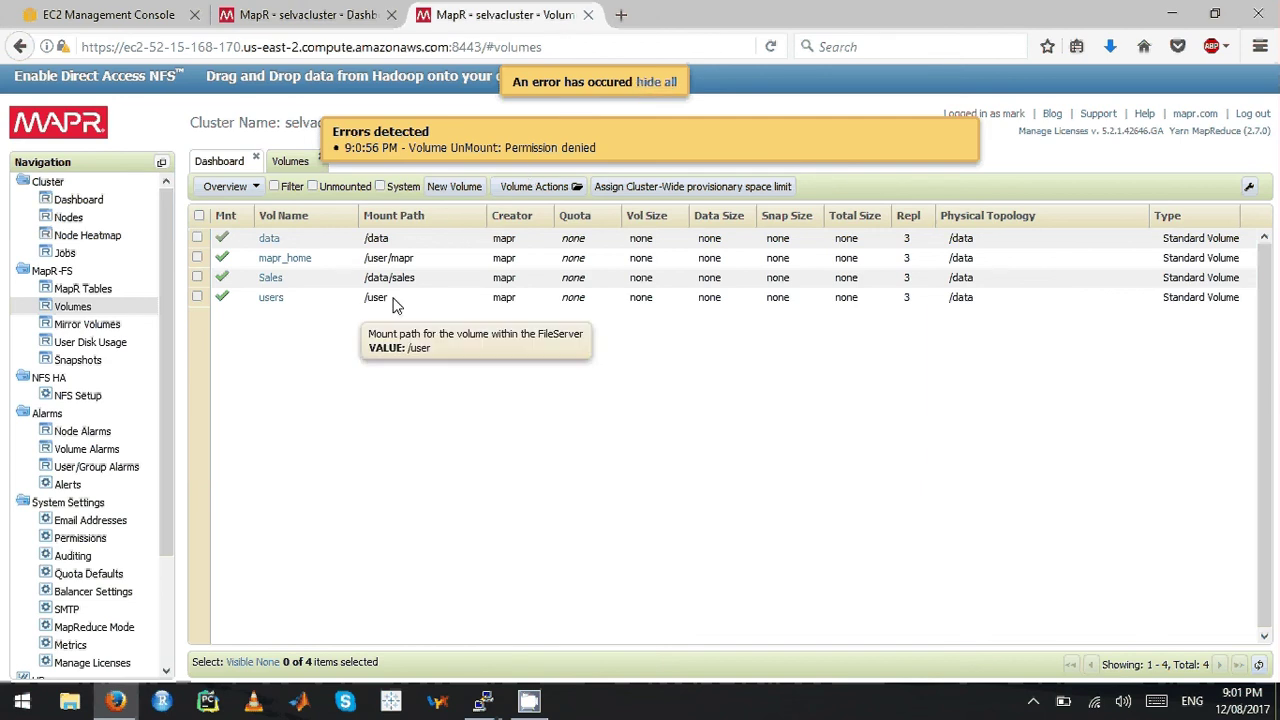
pyautogui.click(657, 84)
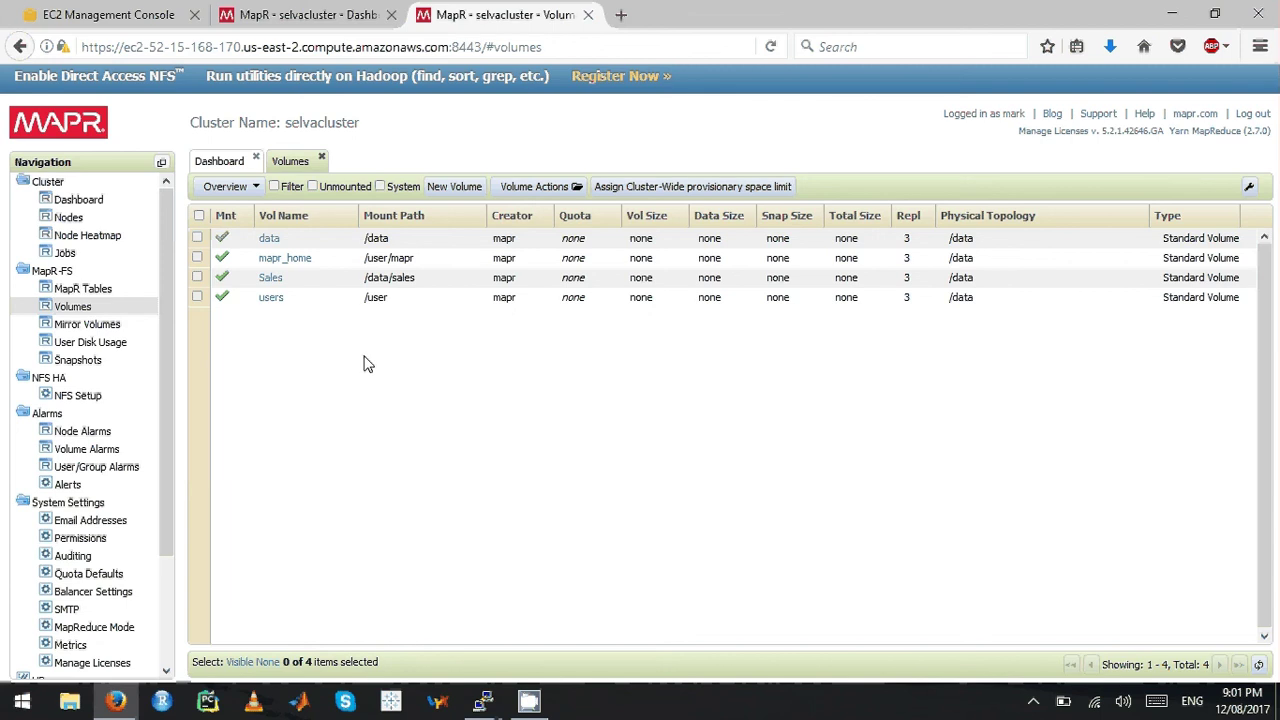
# - Try to stop the Oozie service on the cluster node that runs it, and expand the error details
pyautogui.click(90, 198)
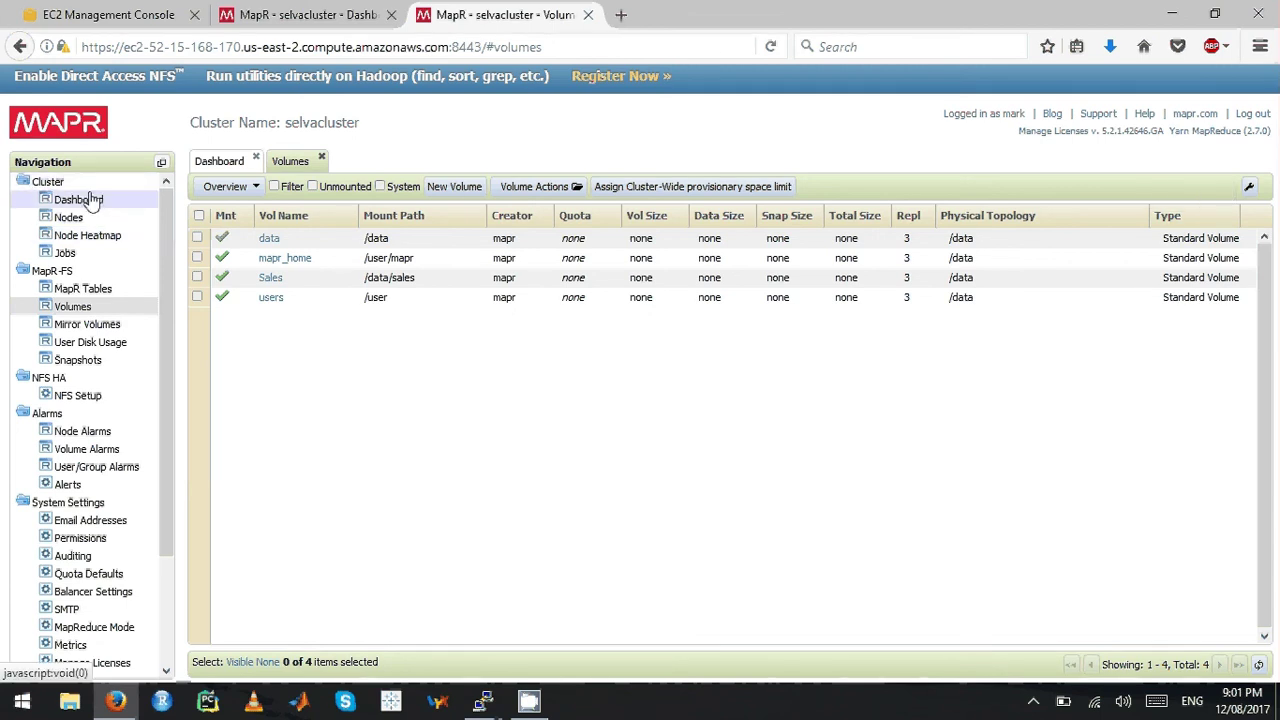
pyautogui.click(90, 198)
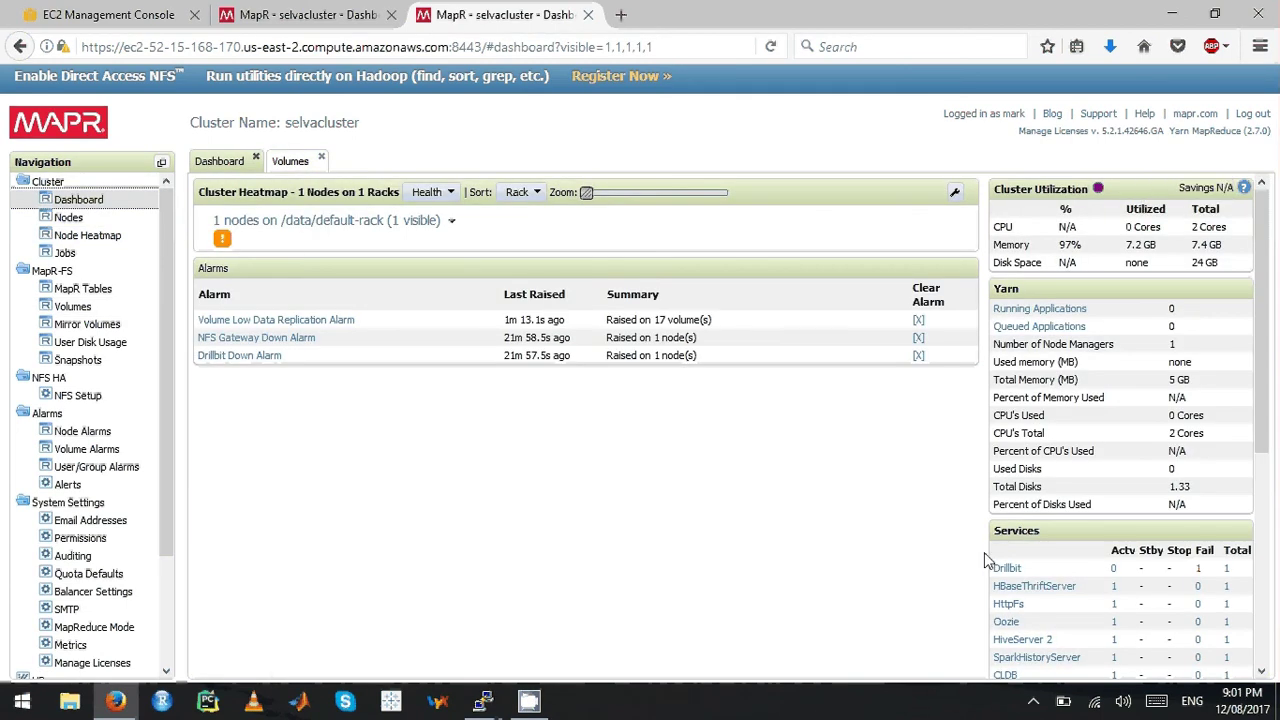
pyautogui.click(1003, 624)
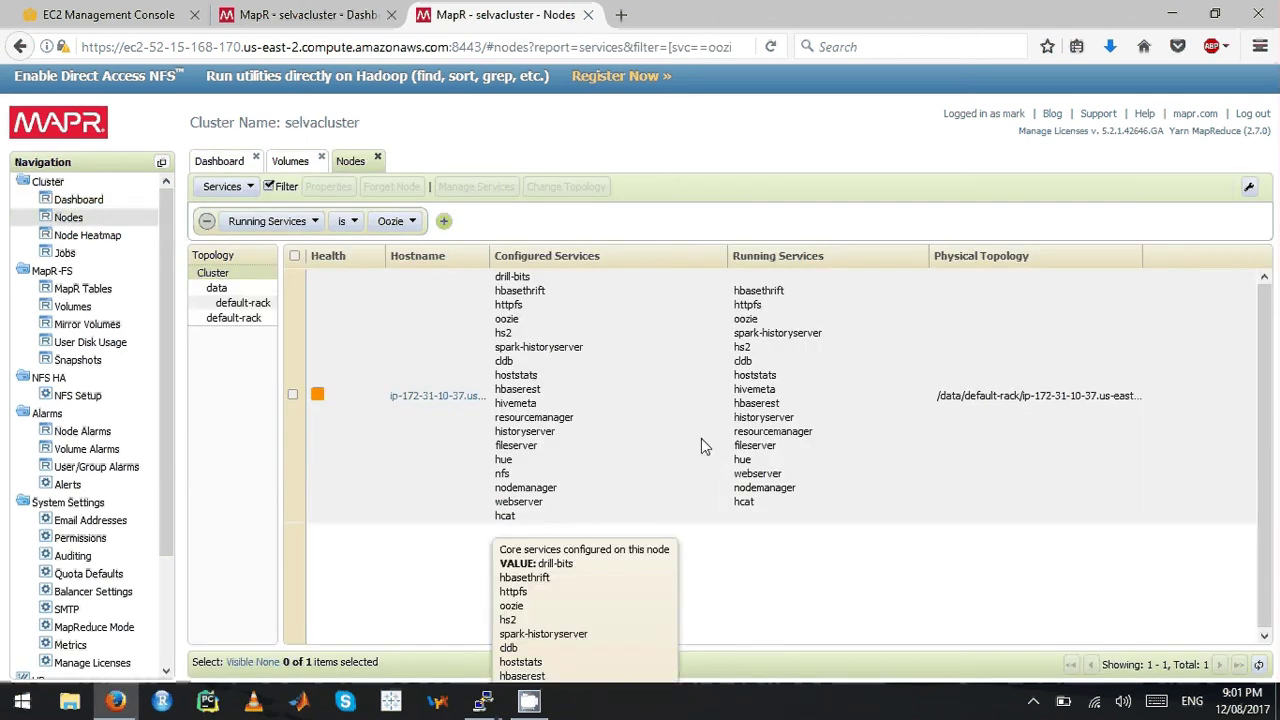
pyautogui.click(446, 398)
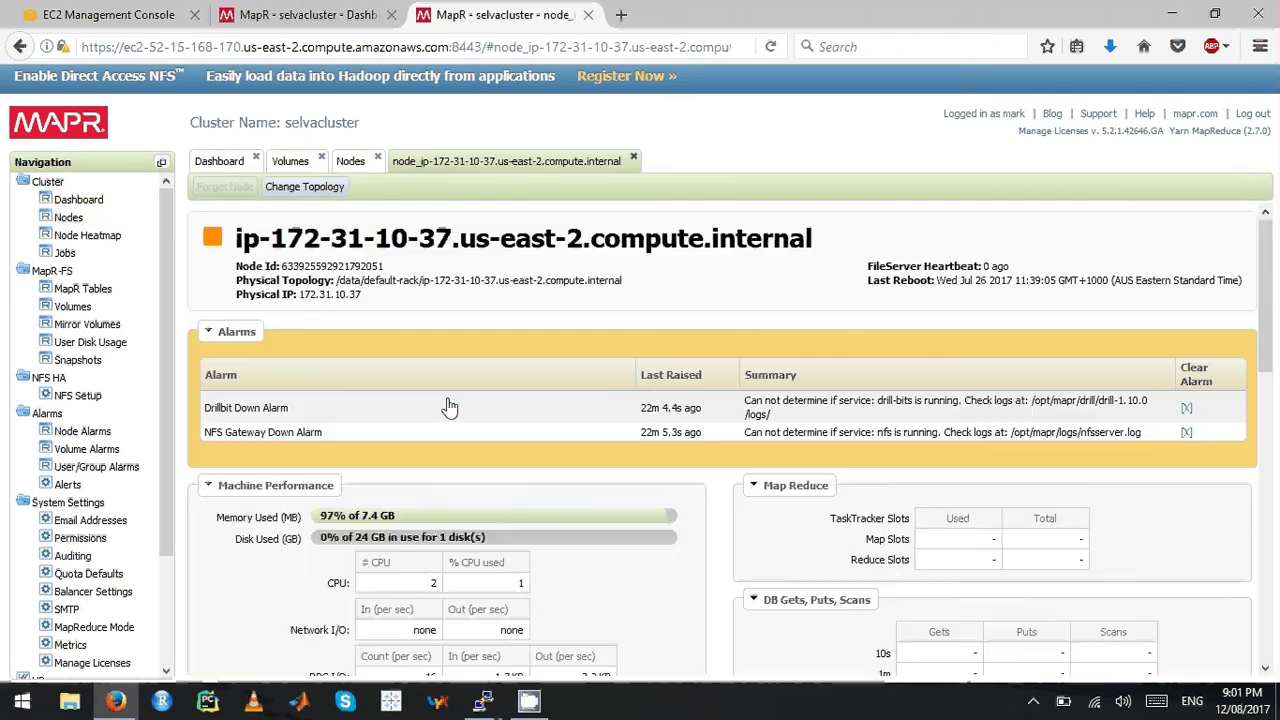
pyautogui.scroll(-10, 450, 407)
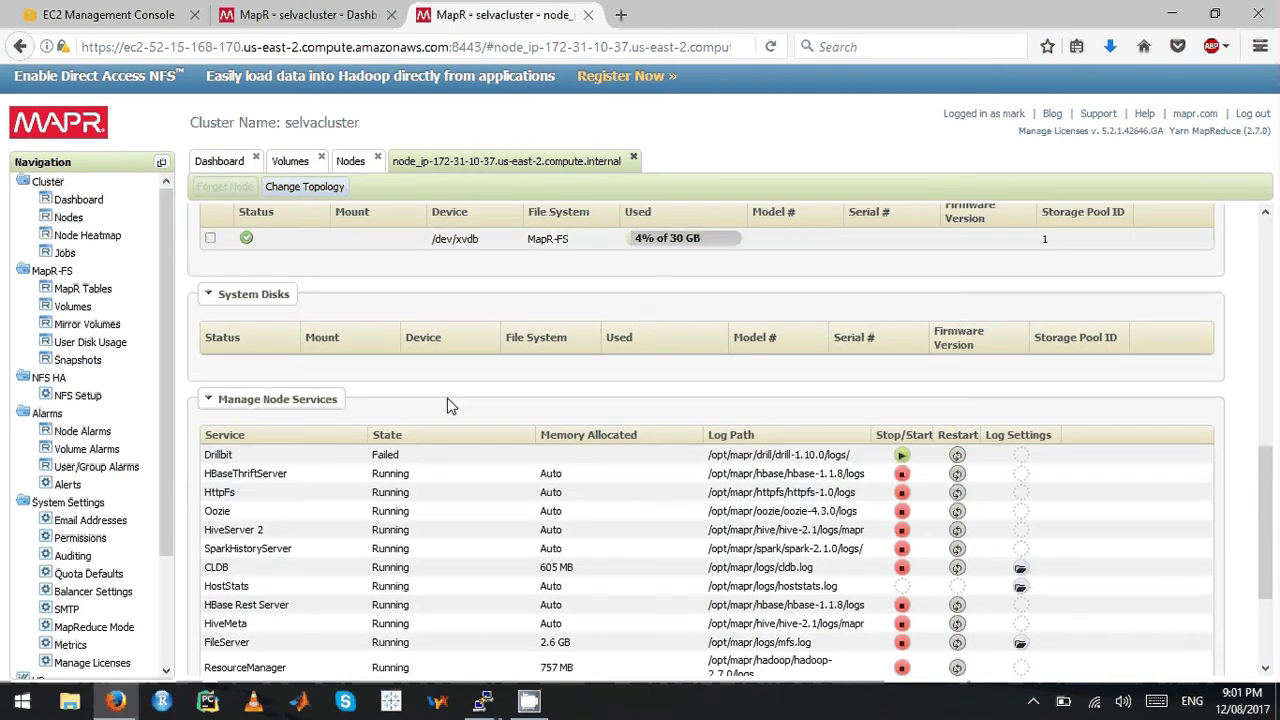
pyautogui.click(900, 511)
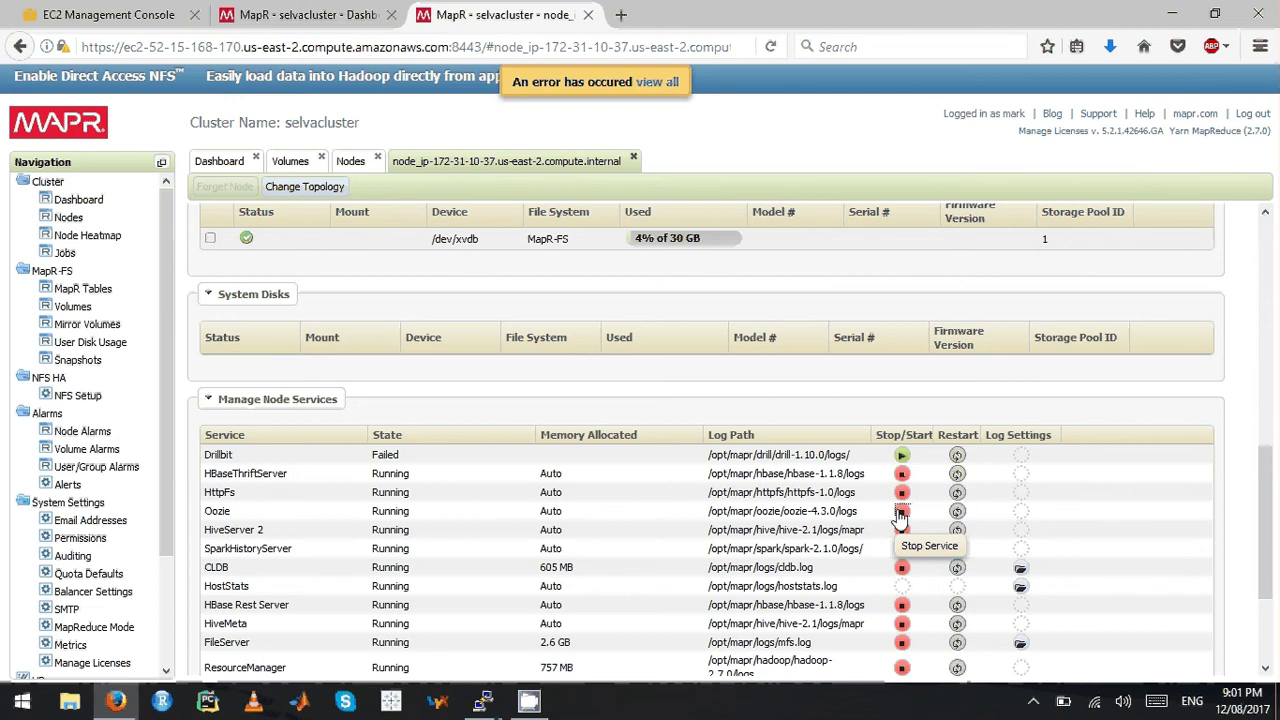
pyautogui.click(660, 84)
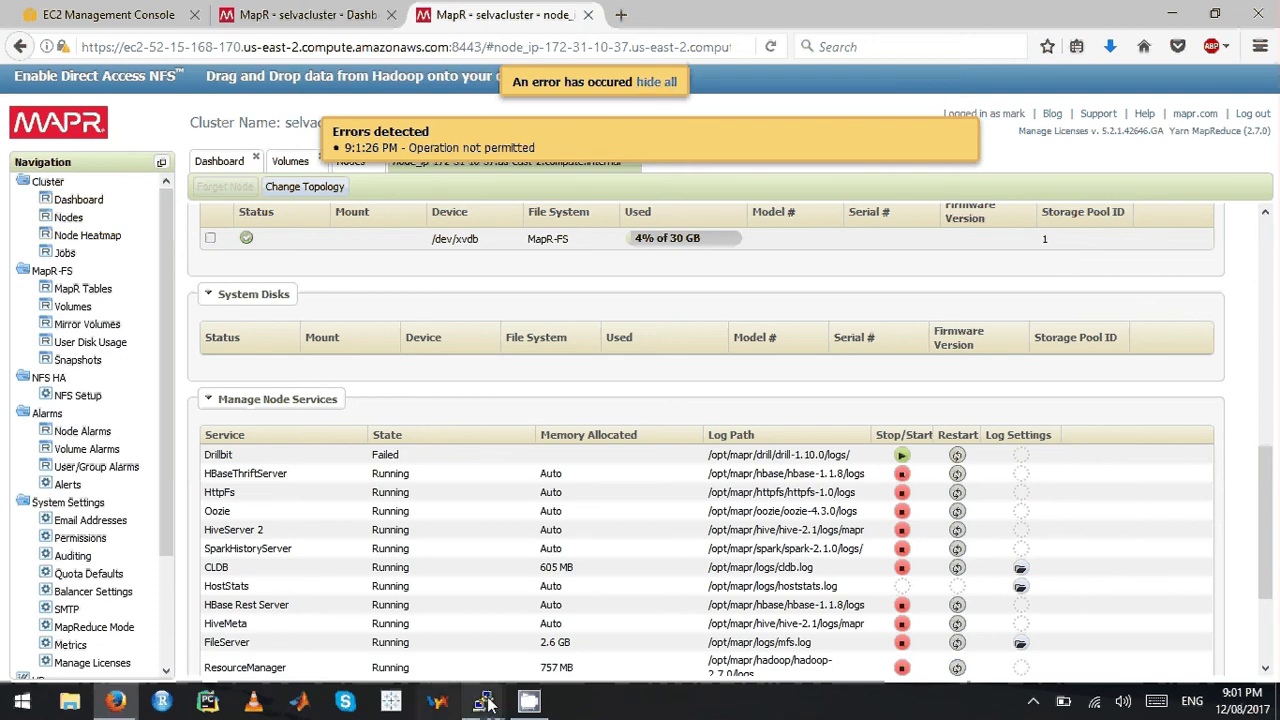
# - Switch to the PuTTY terminal and review the users' allowed actions in the cluster ACL listing
pyautogui.moveTo(488, 706)
pyautogui.click(432, 628)
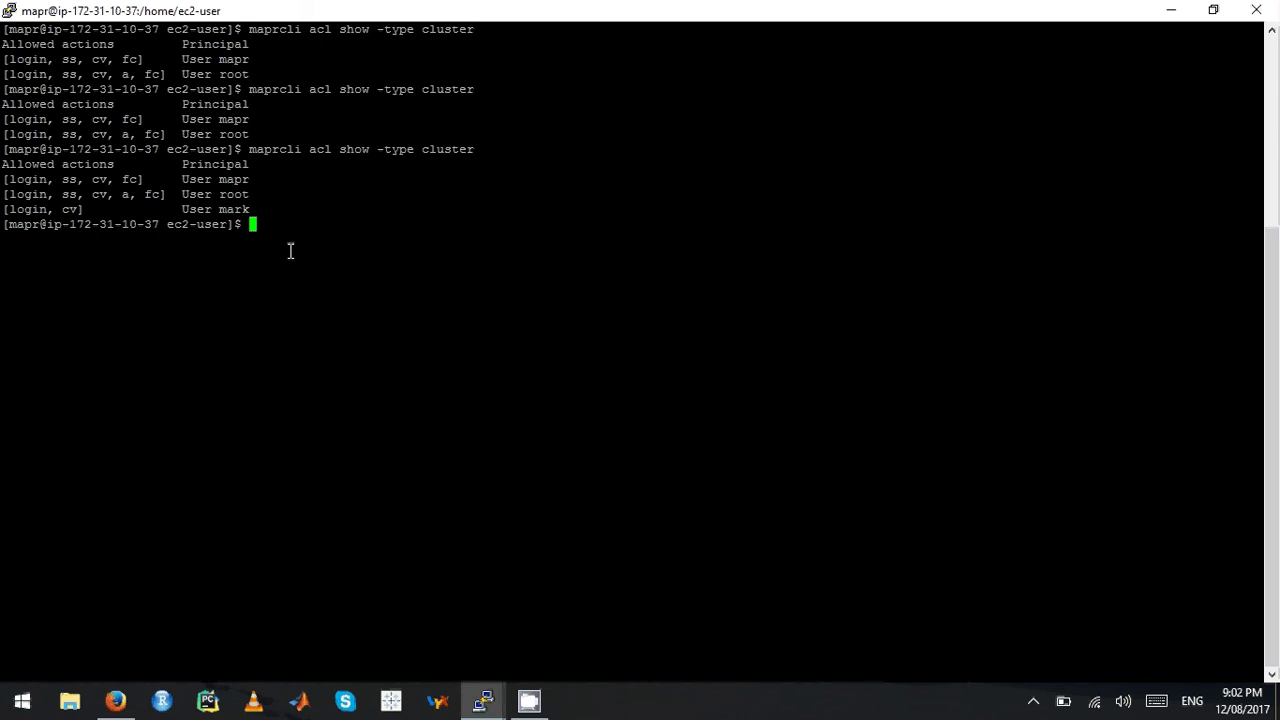
pyautogui.click(529, 700)
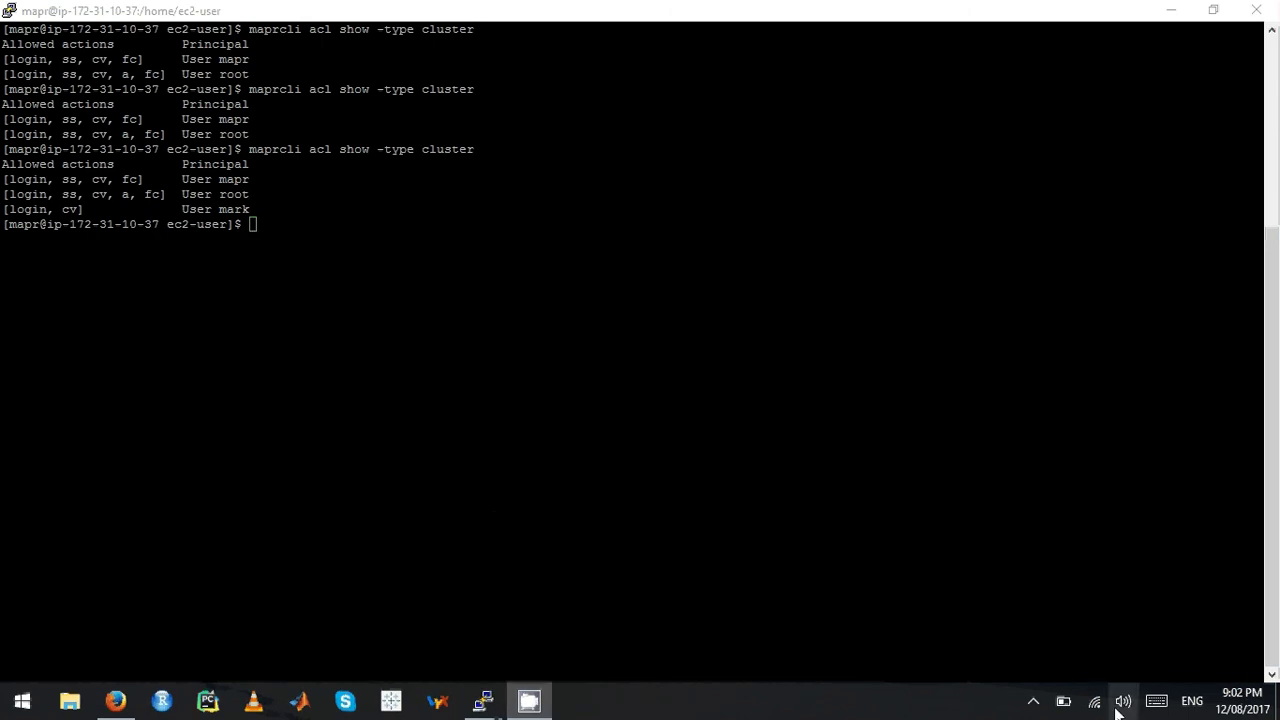
pyautogui.click(1031, 702)
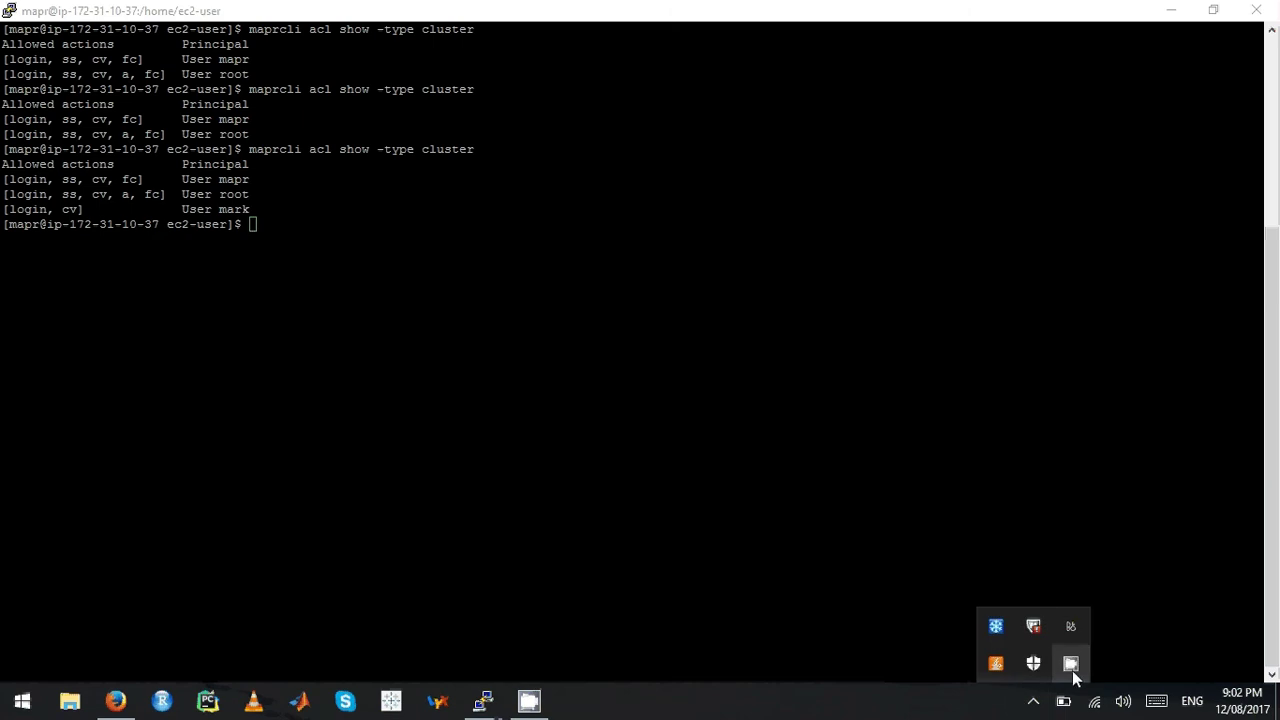